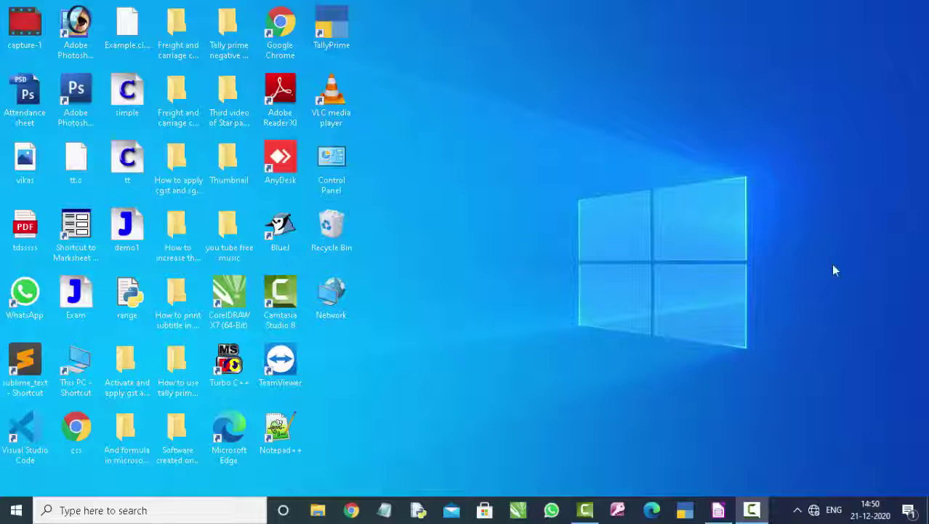
Refresh the desktop four times, then bring the New Database6 Base window back into view.
right_click(538, 72)
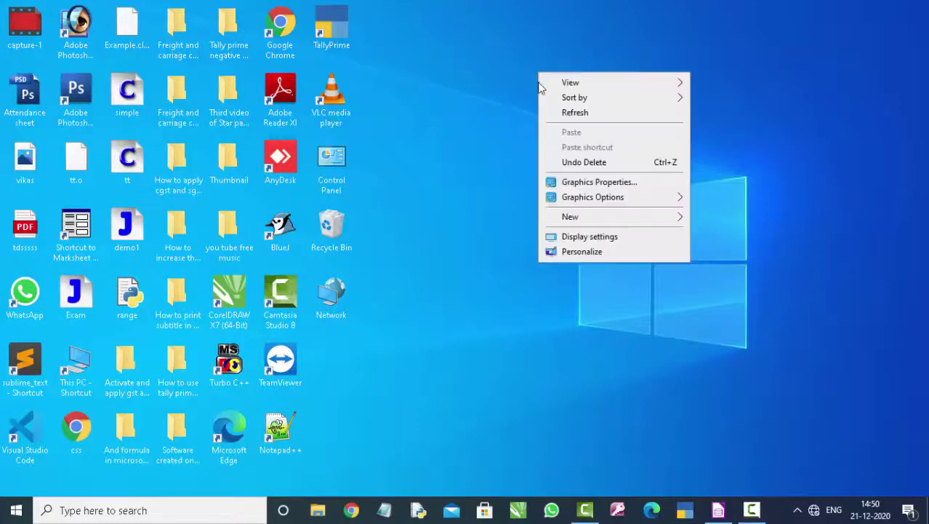
click(552, 111)
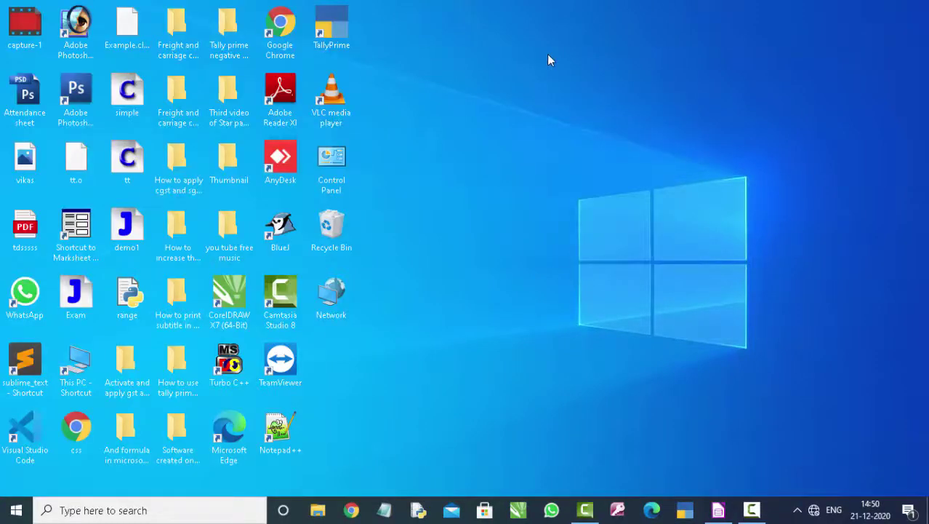
right_click(547, 54)
click(564, 94)
right_click(566, 95)
click(590, 136)
right_click(587, 130)
click(606, 172)
click(718, 510)
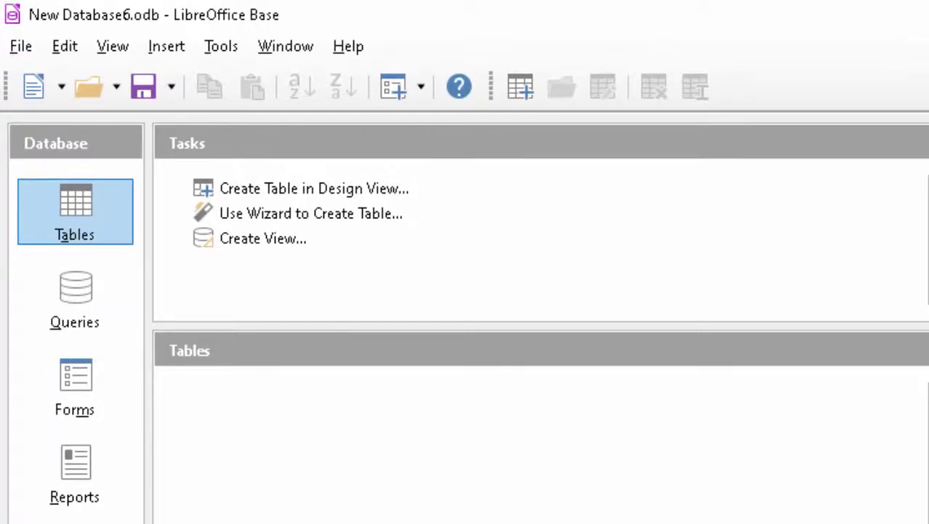
Start a new table design with two fields named Num1 and Num2.
click(298, 192)
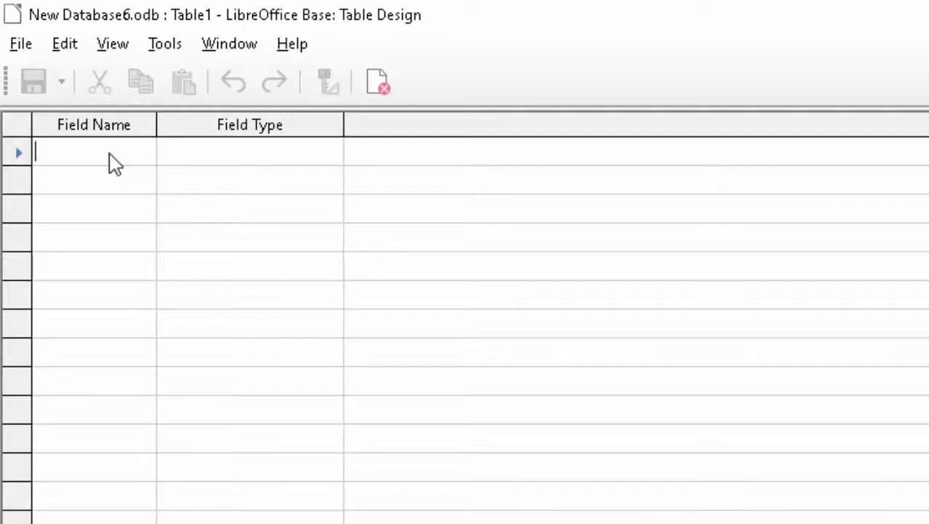
text(Num)
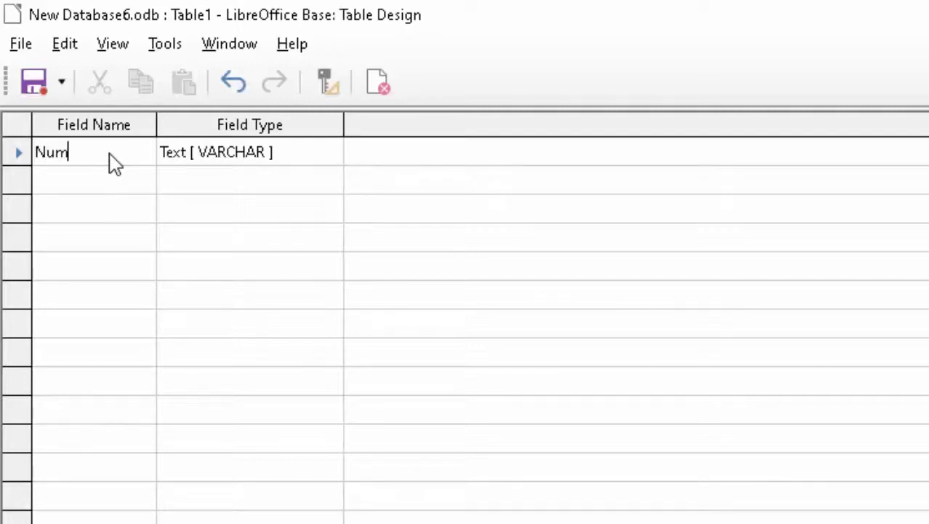
text(1)
key(Tab)
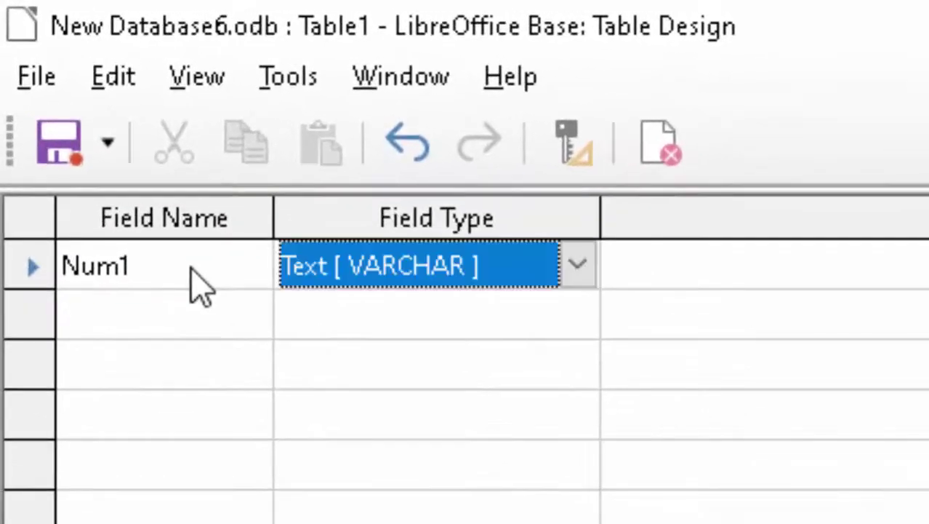
key(Tab)
key(Tab)
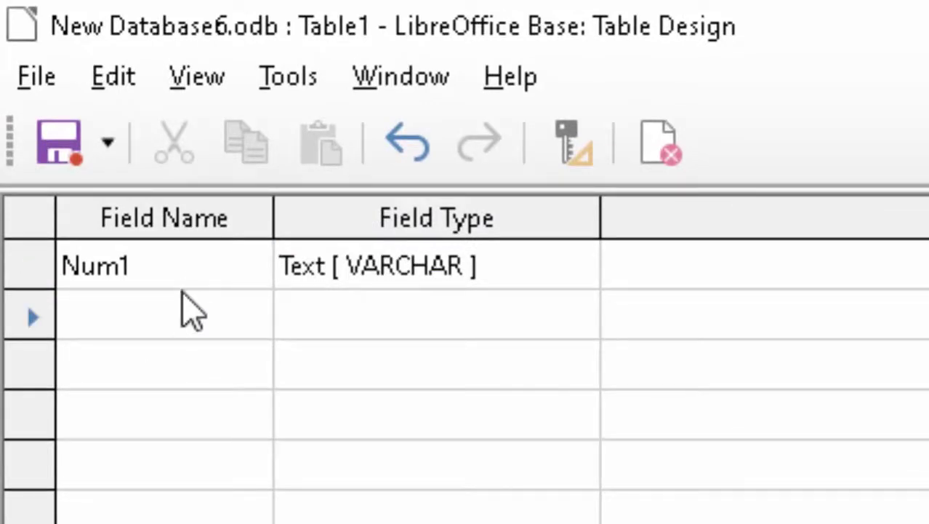
text(Nu)
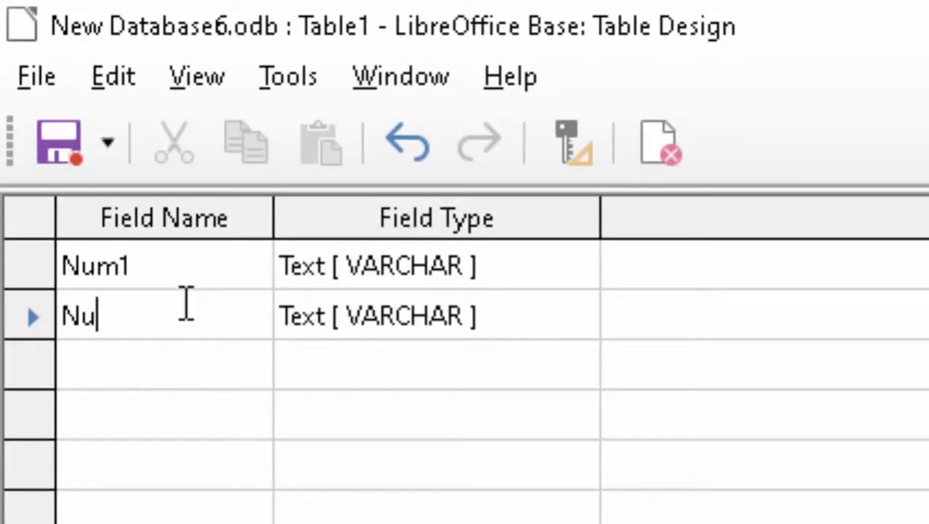
text(m2)
key(Tab)
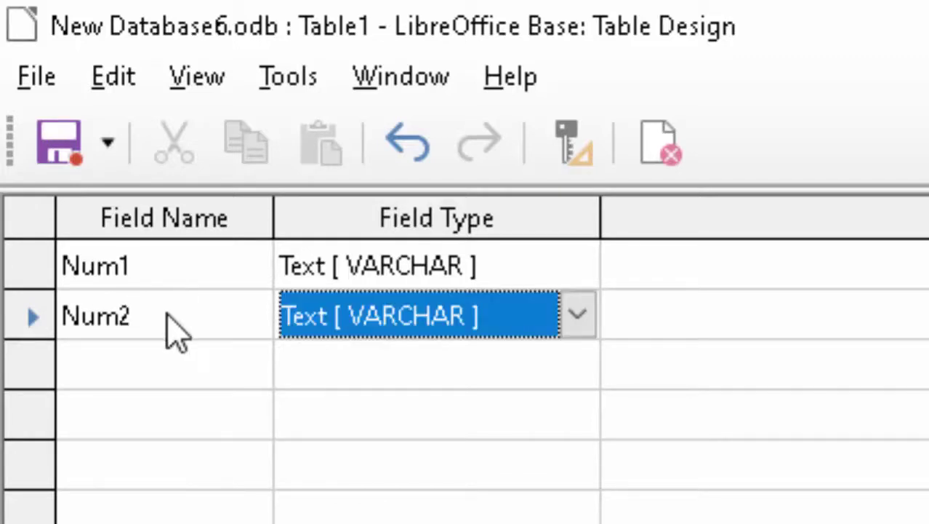
click(144, 367)
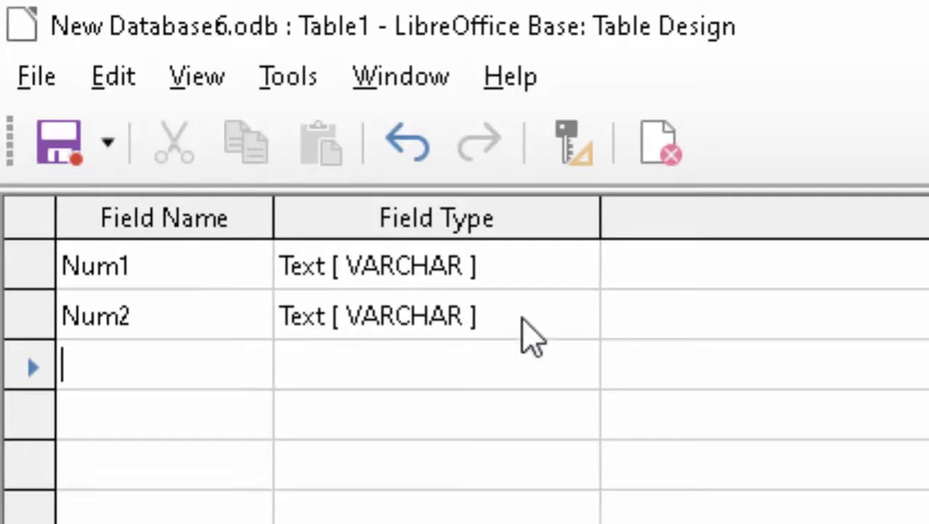
Set the field type of both Num1 and Num2 to Number [NUMERIC].
click(555, 262)
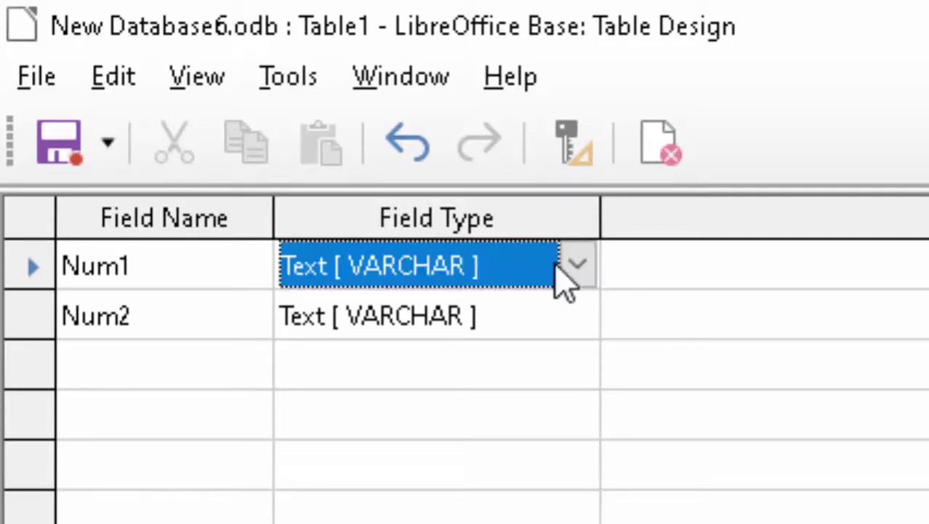
click(579, 266)
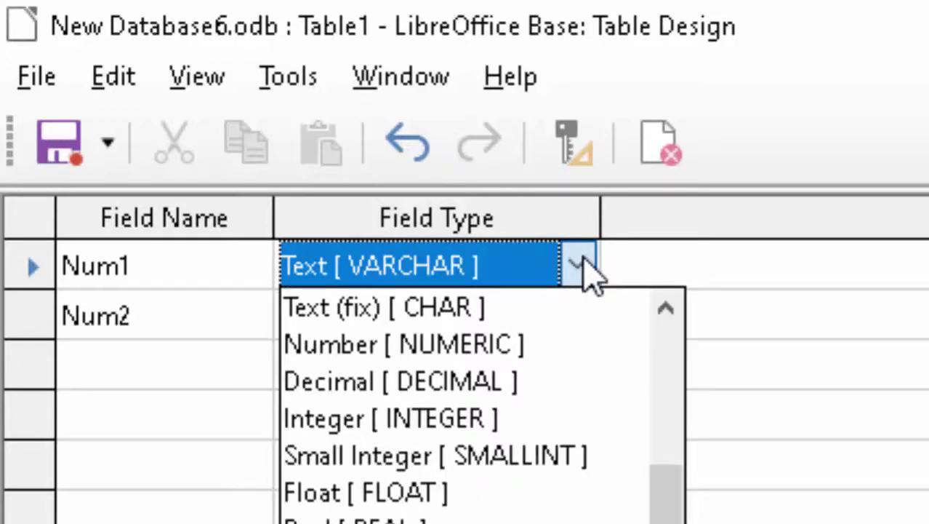
click(545, 354)
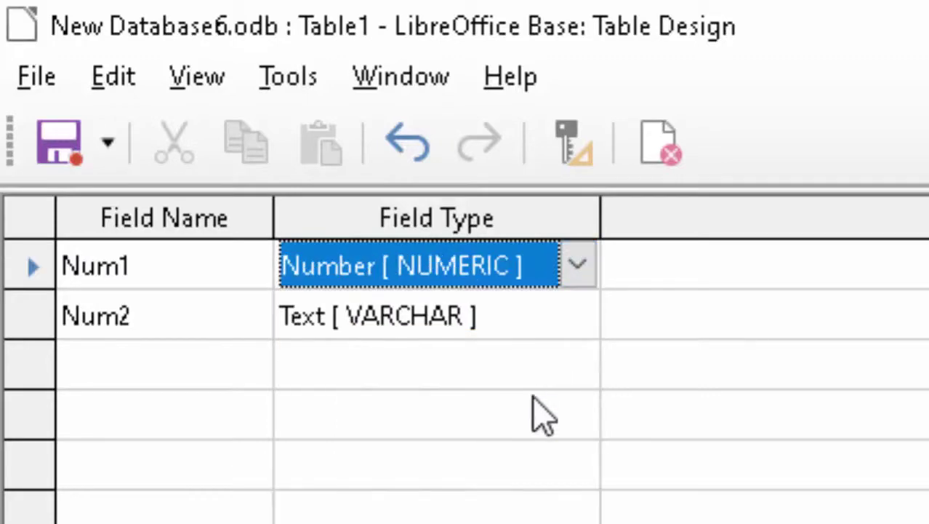
click(538, 315)
click(574, 316)
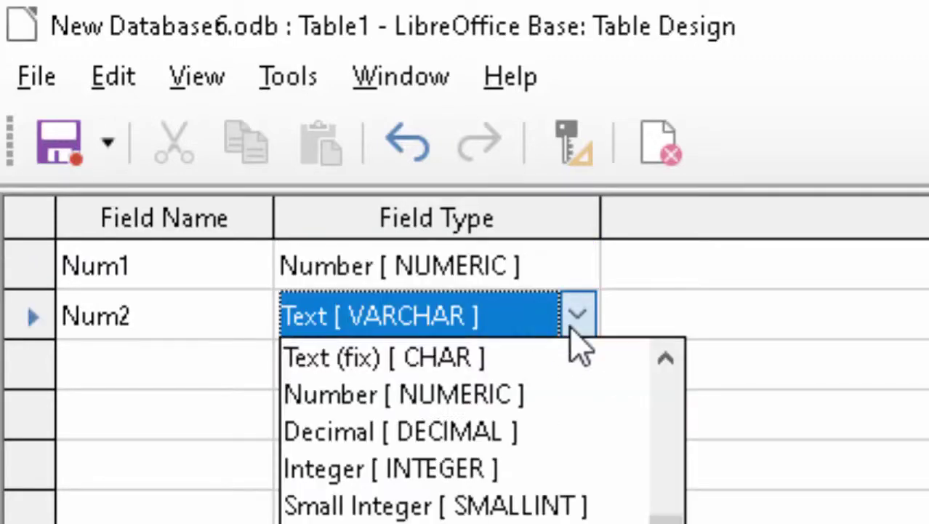
click(514, 407)
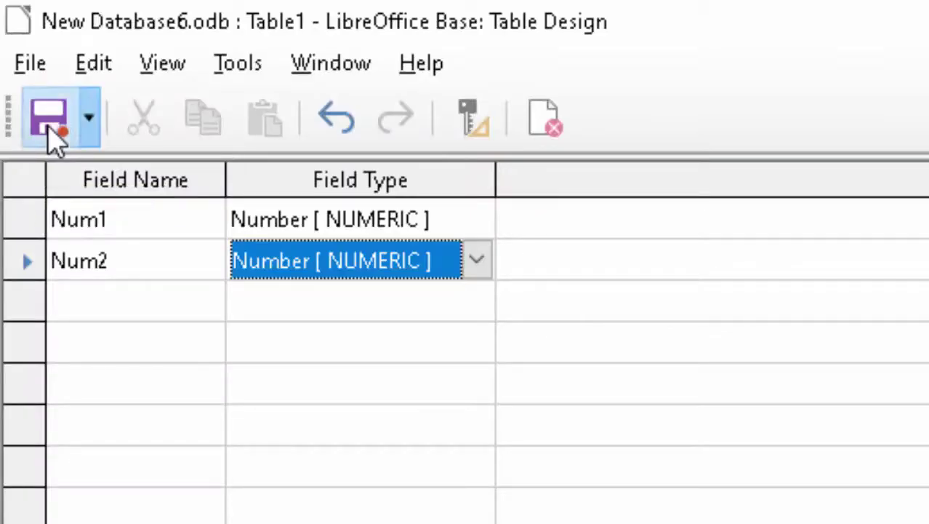
Save the table as Div and accept an automatically created ID primary key.
click(31, 73)
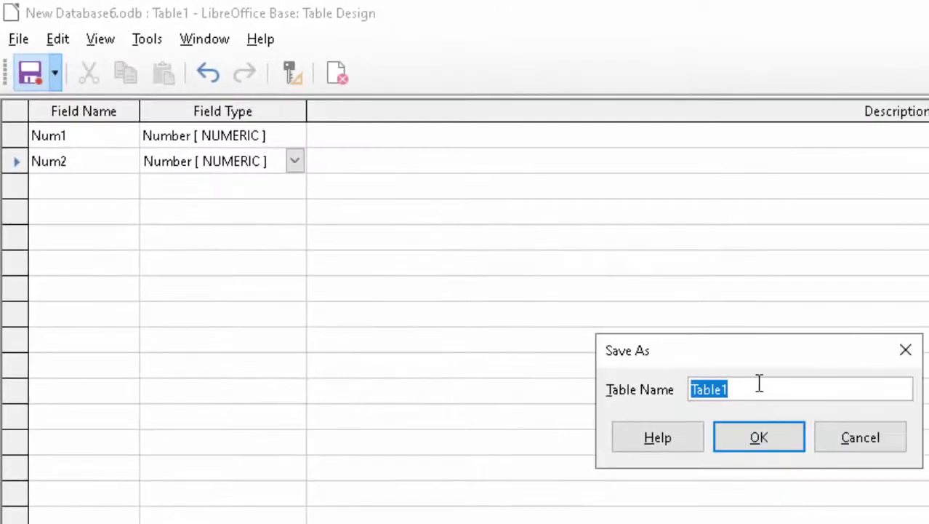
key(BackSpace)
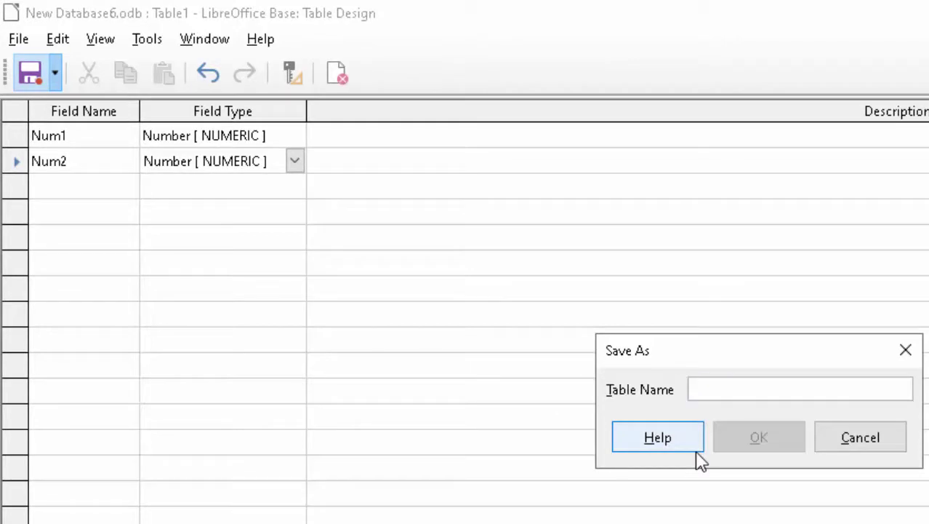
text(v)
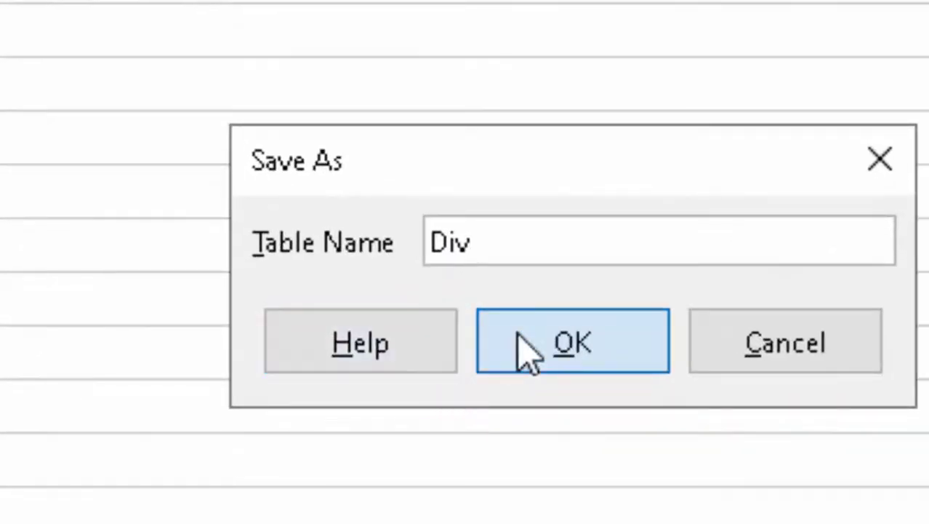
click(525, 353)
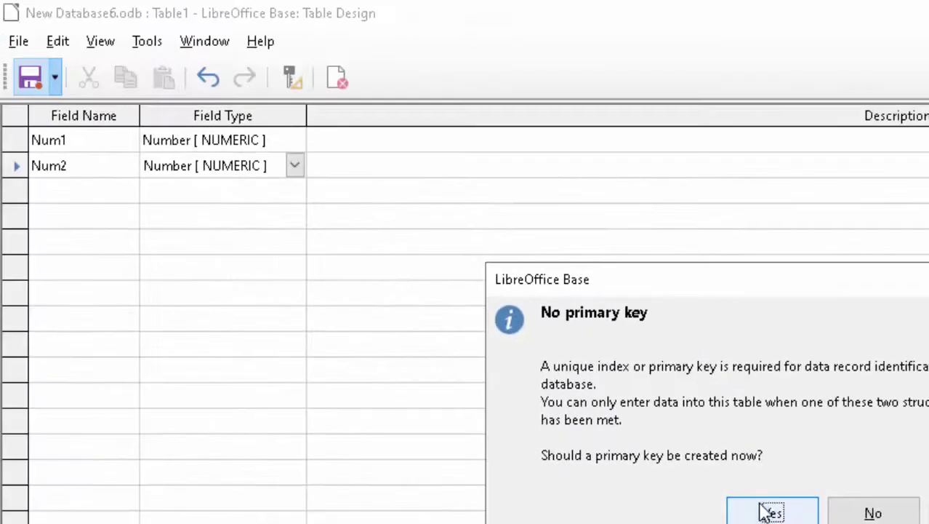
click(763, 512)
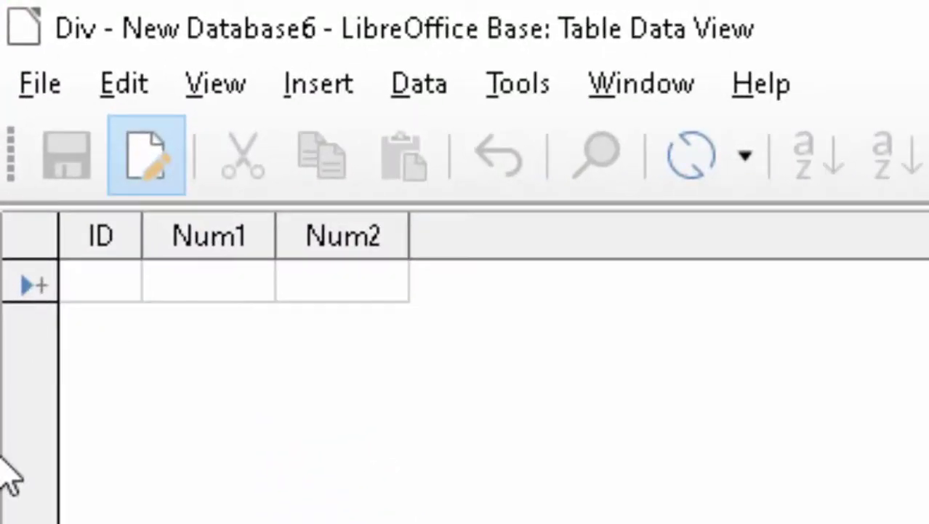
Enter the first Div record (ID 1, Num1 2, Num2 3.5, stored as 3) and close the table.
text(1)
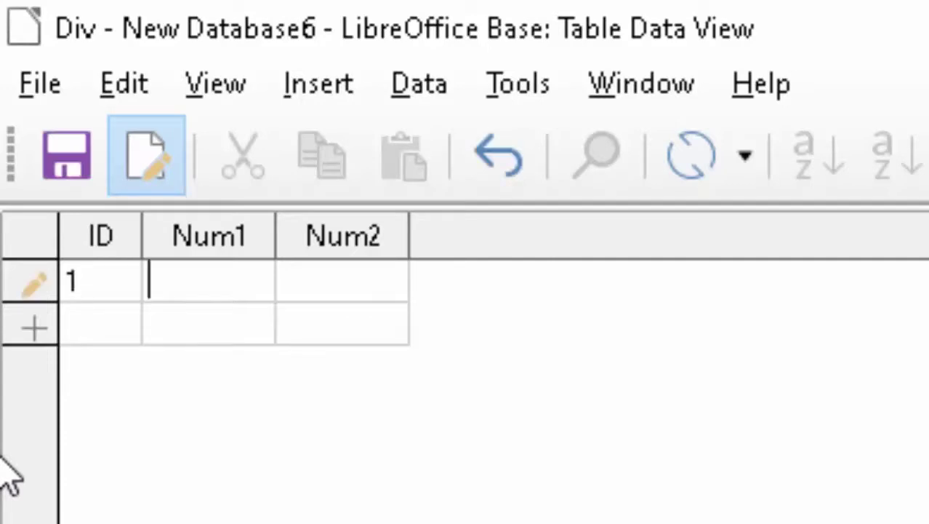
text(2)
key(Tab)
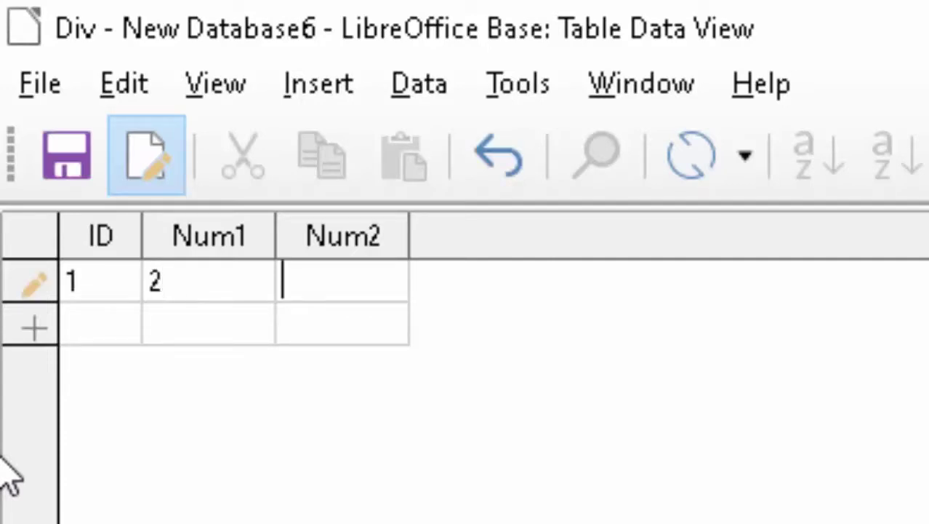
text(3)
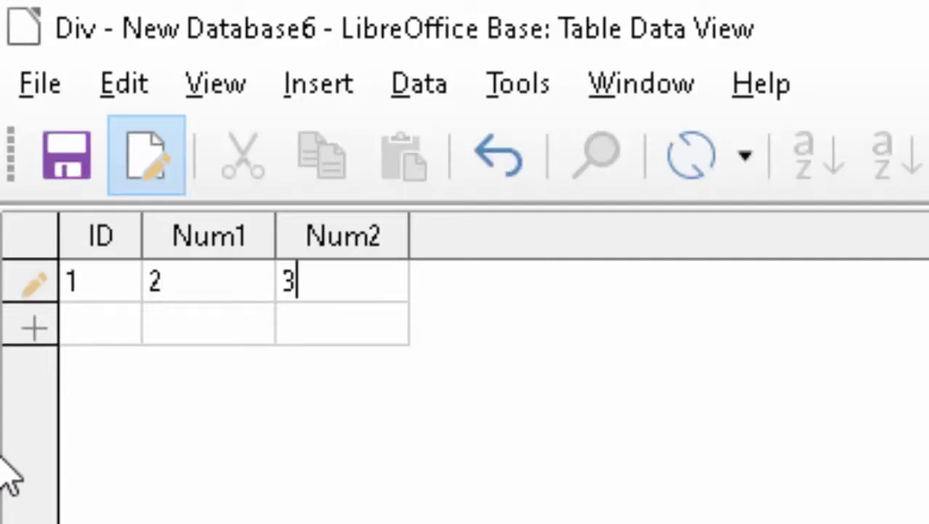
text(.5)
key(Tab)
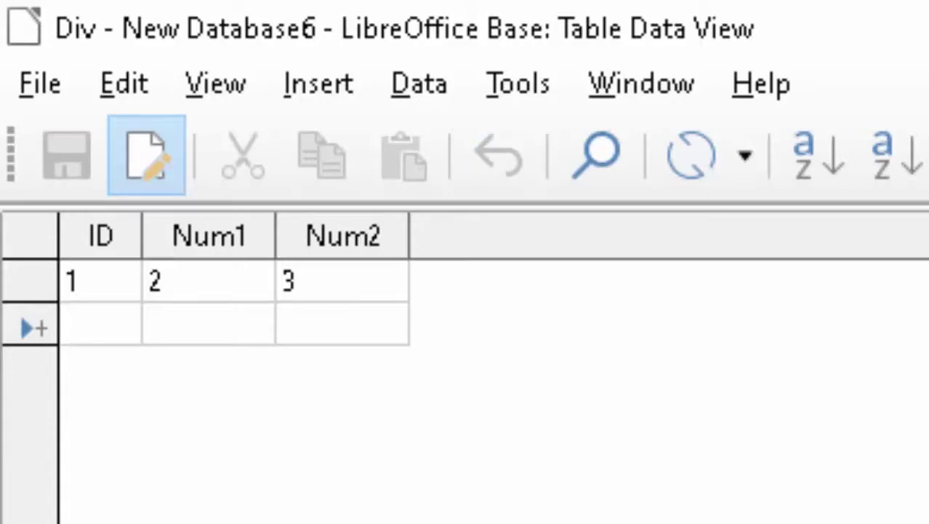
key(ctrl+w)
In Div's design, give Num1 and Num2 2 decimal places and save the changed design.
right_click(228, 395)
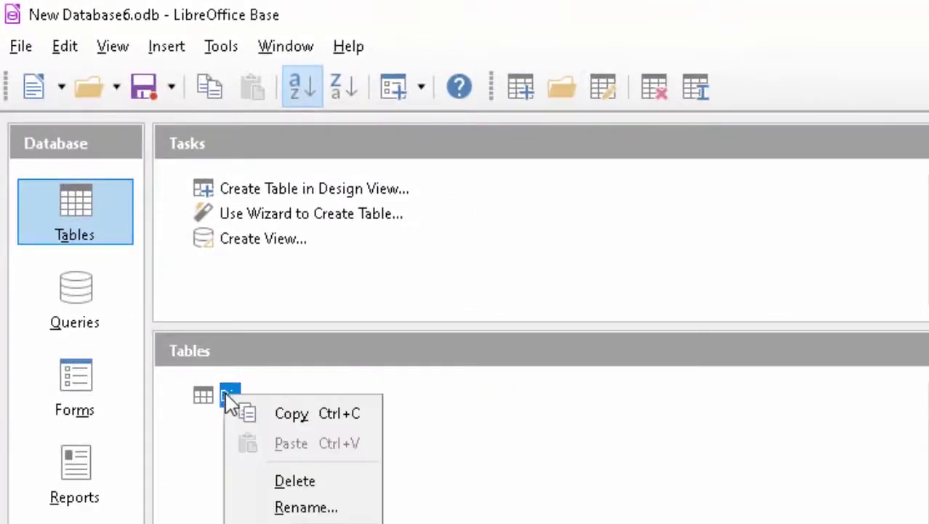
click(233, 445)
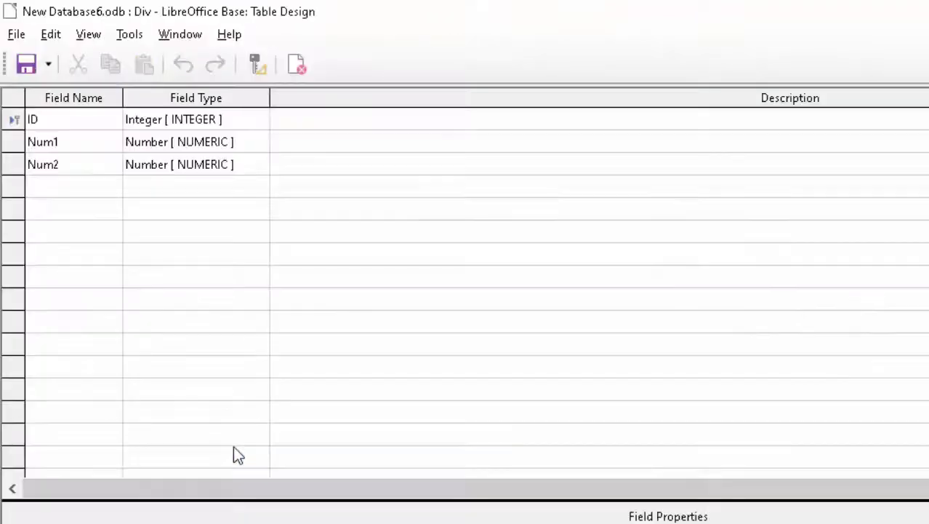
click(249, 140)
text(2)
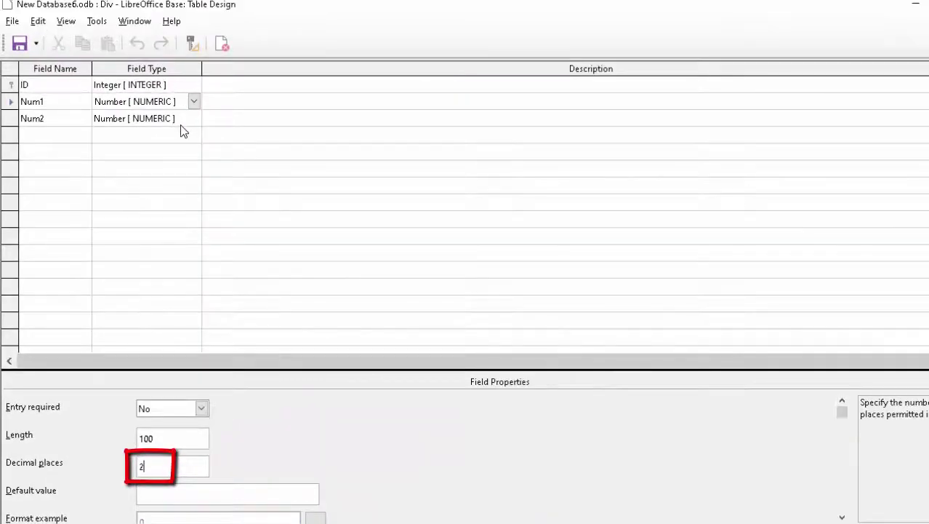
click(182, 120)
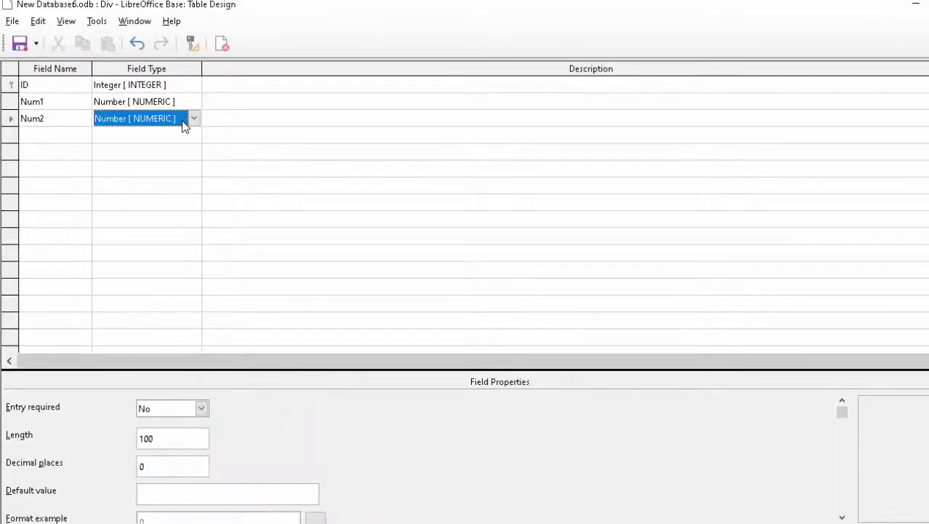
double_click(147, 466)
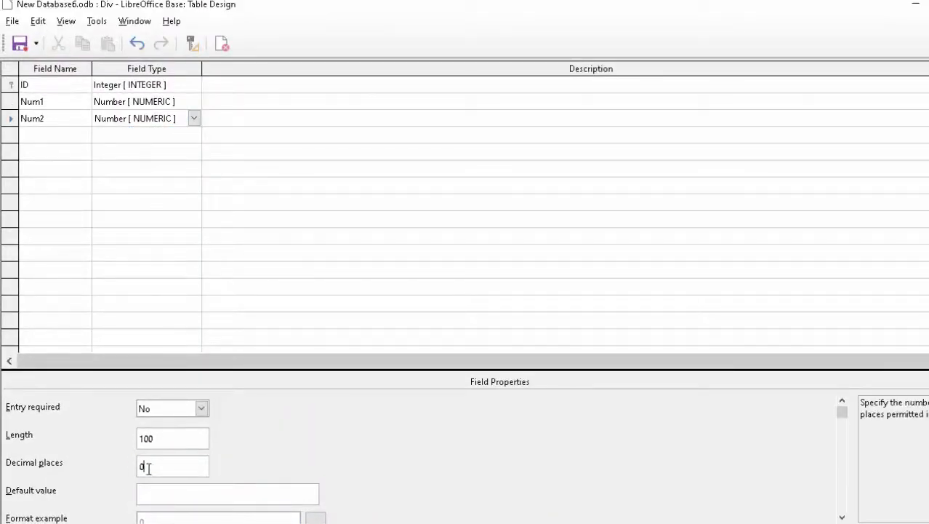
text(2)
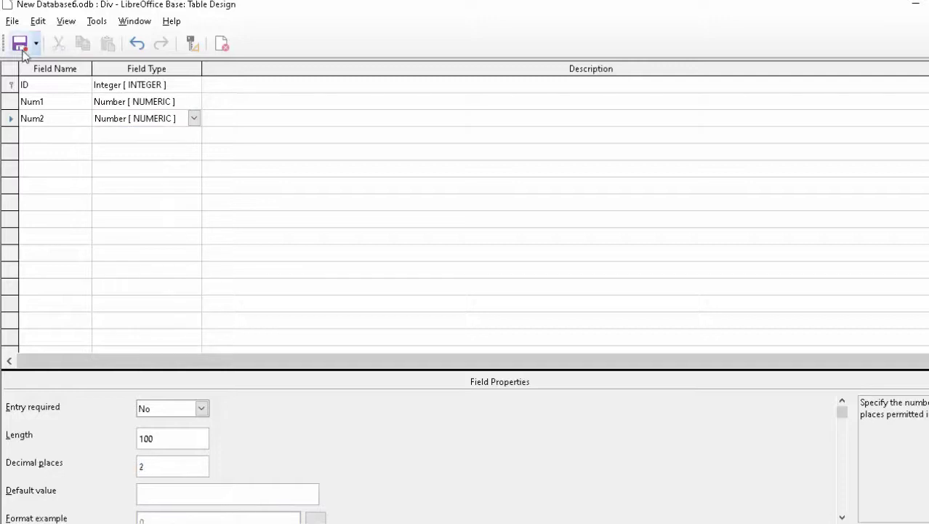
click(20, 45)
click(927, 4)
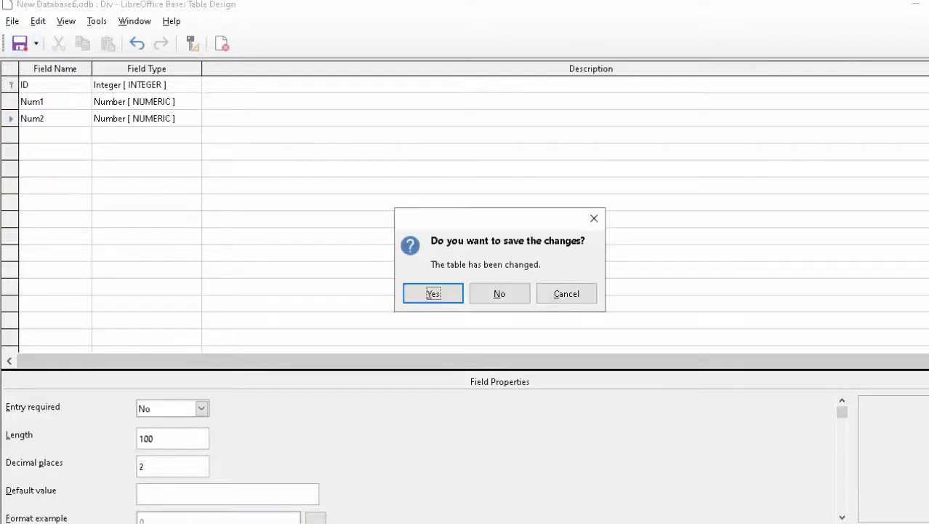
click(436, 299)
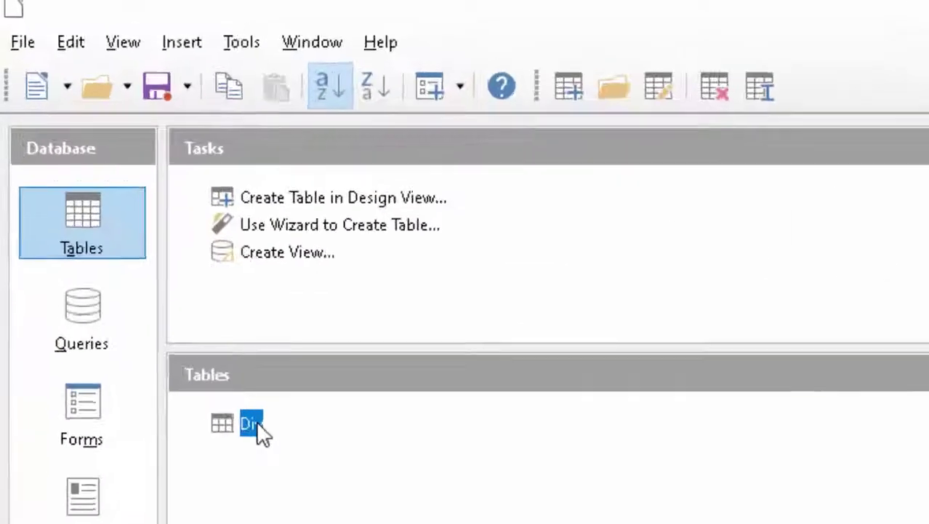
Open Div and add a second record with ID 2 and decimal Num1 and Num2 values.
double_click(141, 229)
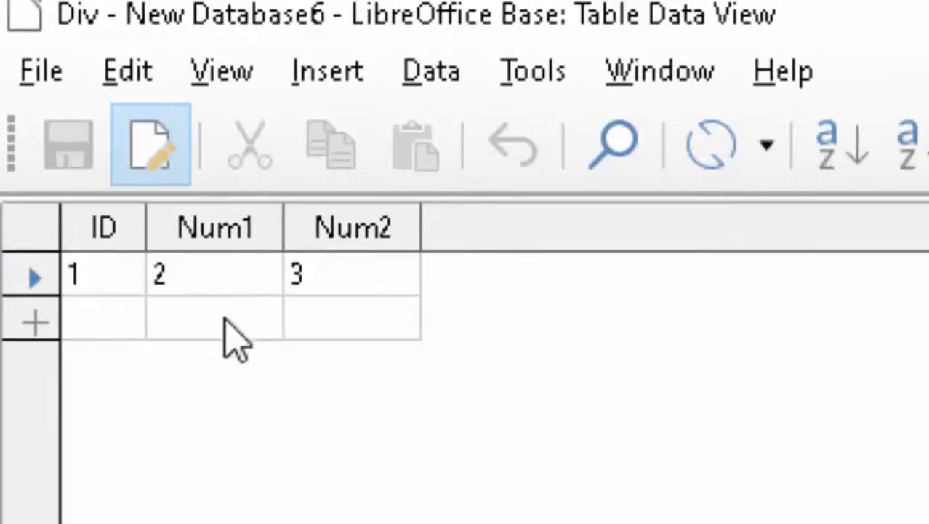
click(109, 312)
text(2)
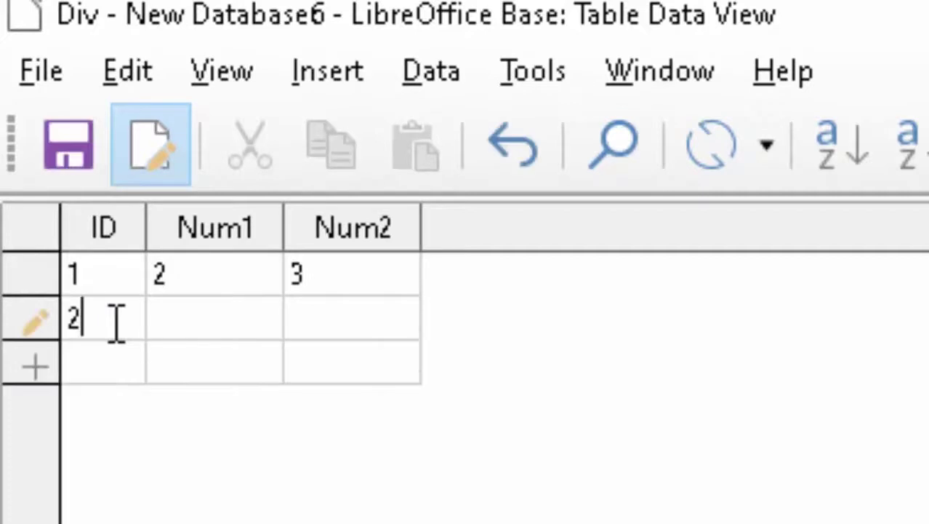
key(Tab)
text(2.5)
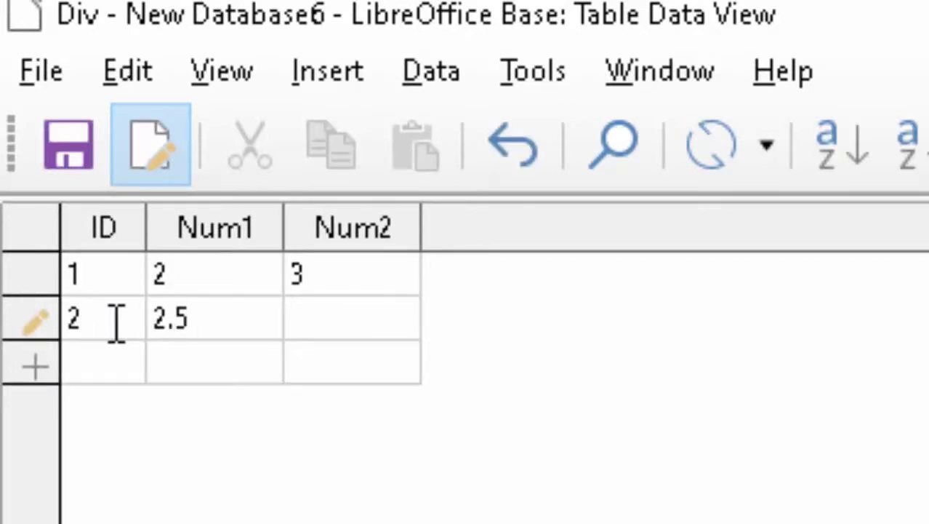
text(6.)
text(99)
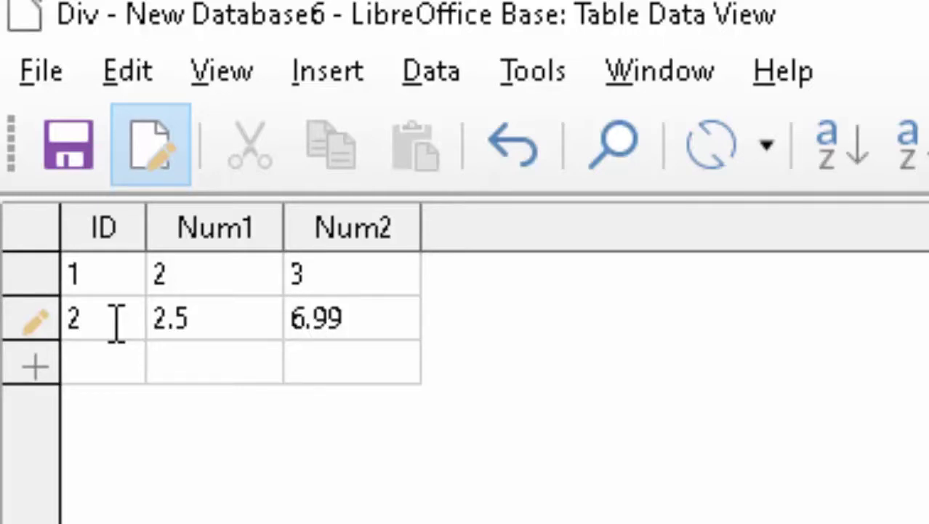
key(Return)
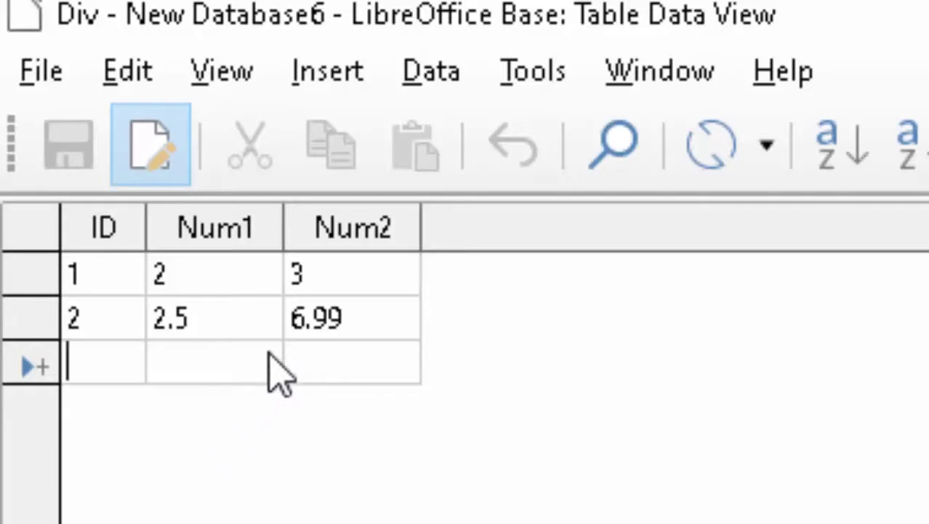
Change Num1 to 6 in both row 1 and row 2.
click(190, 275)
drag(189, 275, 77, 275)
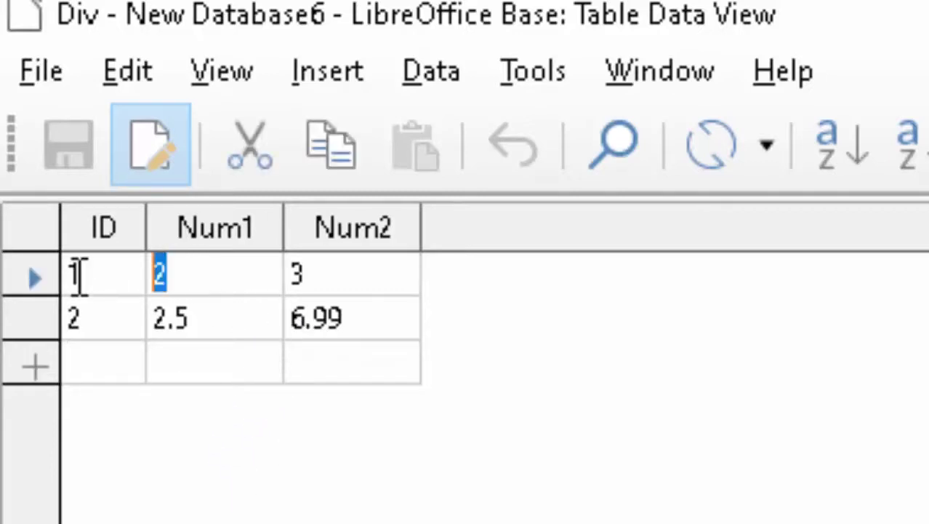
key(BackSpace)
text(6)
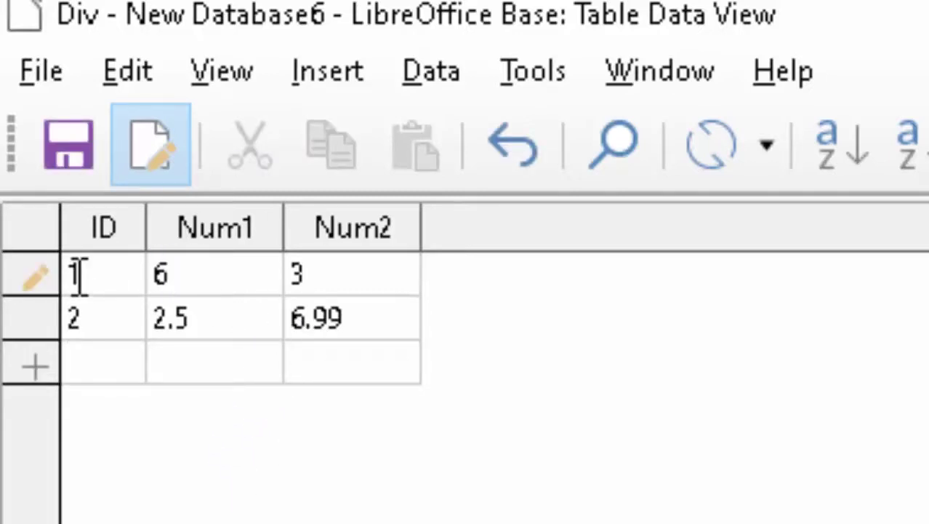
click(244, 313)
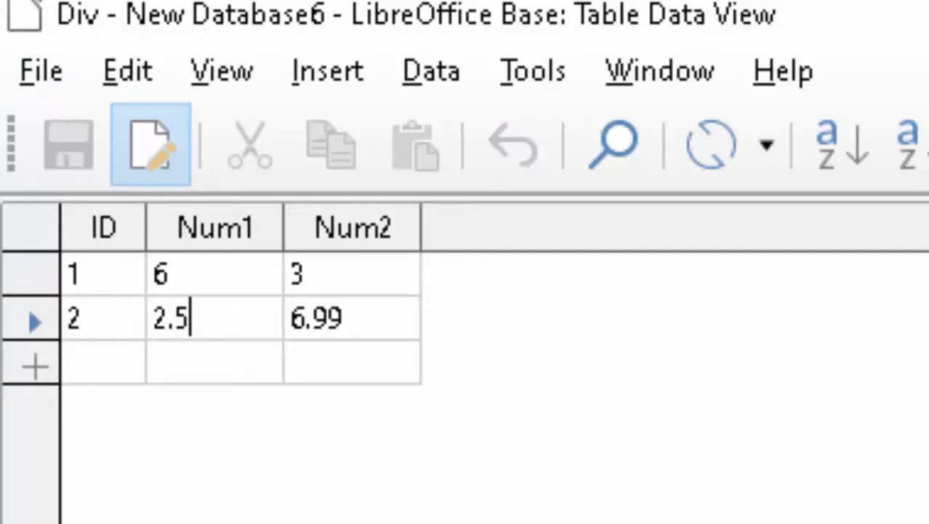
drag(191, 319, 5, 276)
key(BackSpace)
text(6)
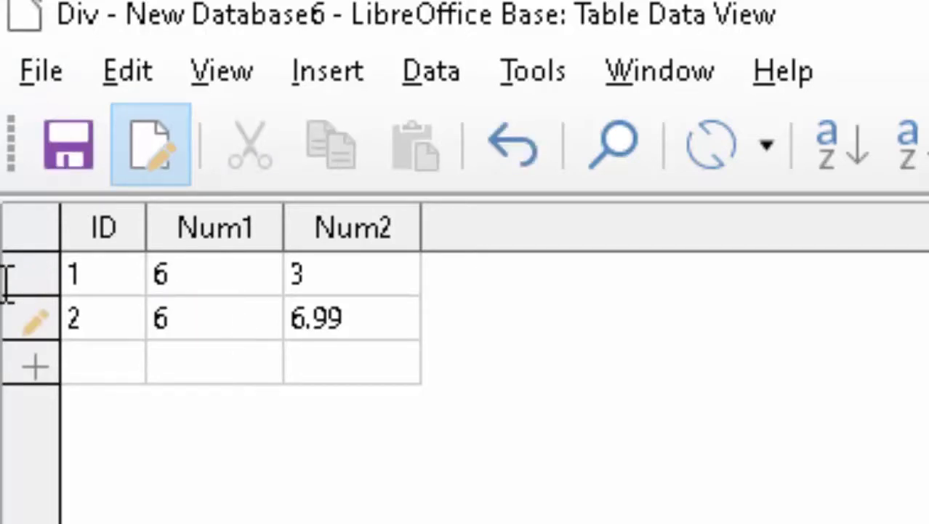
Set row 2's Num2 to 2, save the record, and close the table.
click(384, 320)
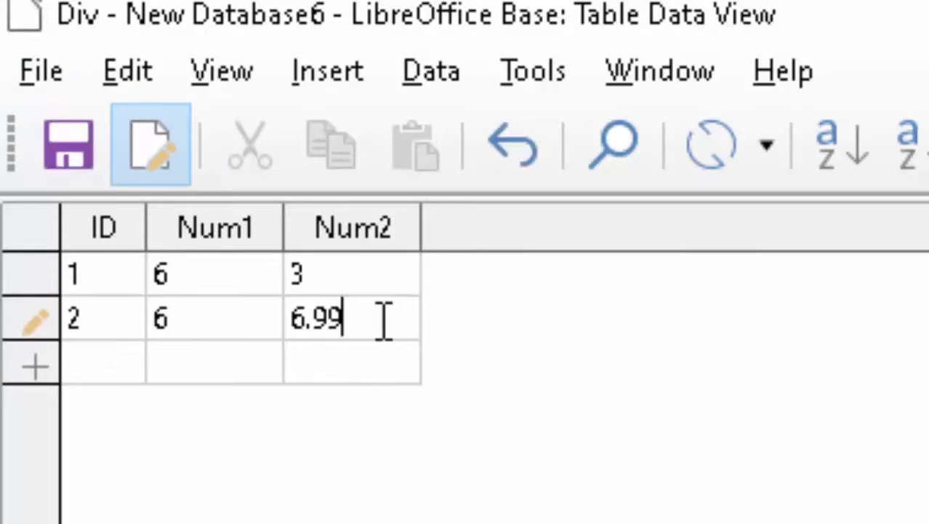
drag(384, 320, 163, 325)
key(BackSpace)
text(2)
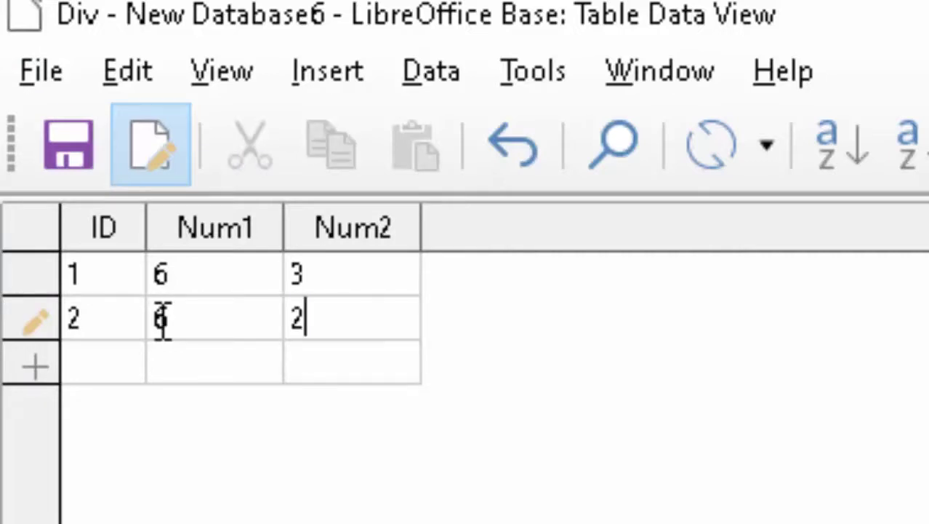
click(76, 146)
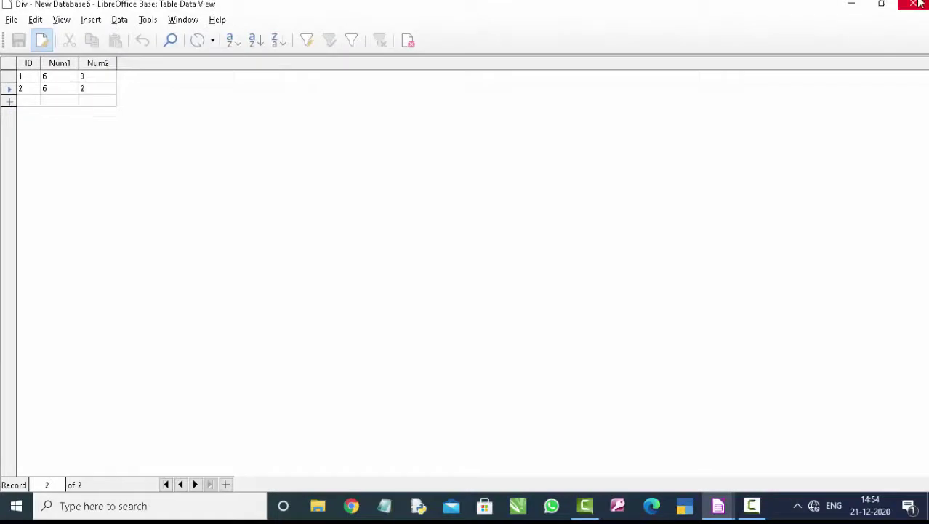
click(919, 4)
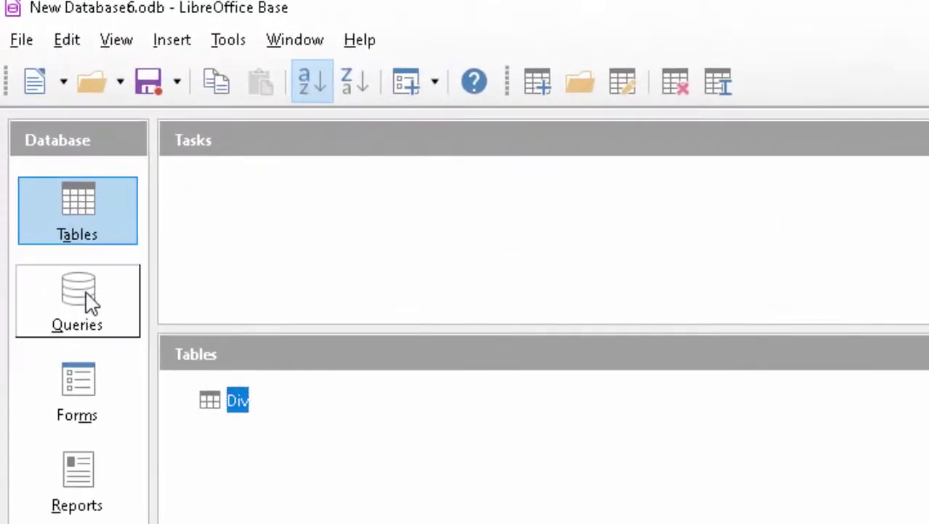
Create a design-view query on Div containing the ID, Num1 and Num2 fields.
click(89, 301)
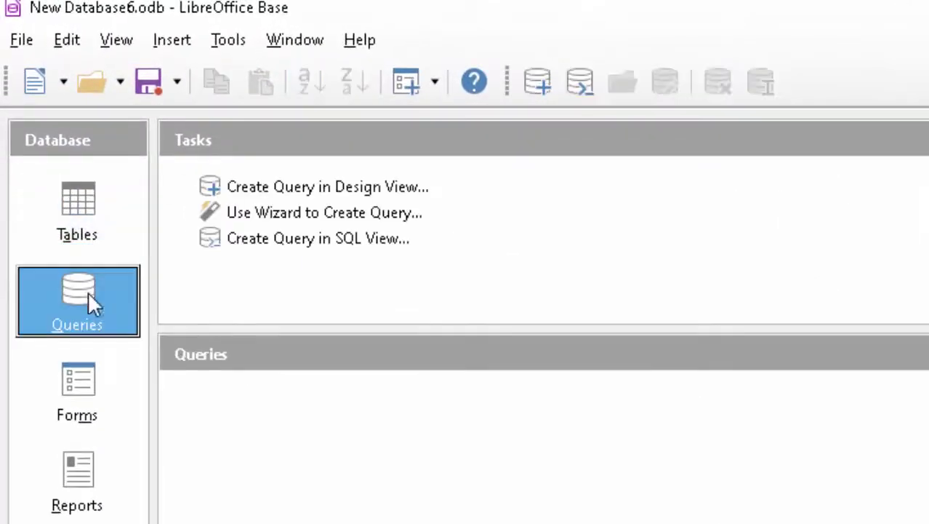
click(394, 190)
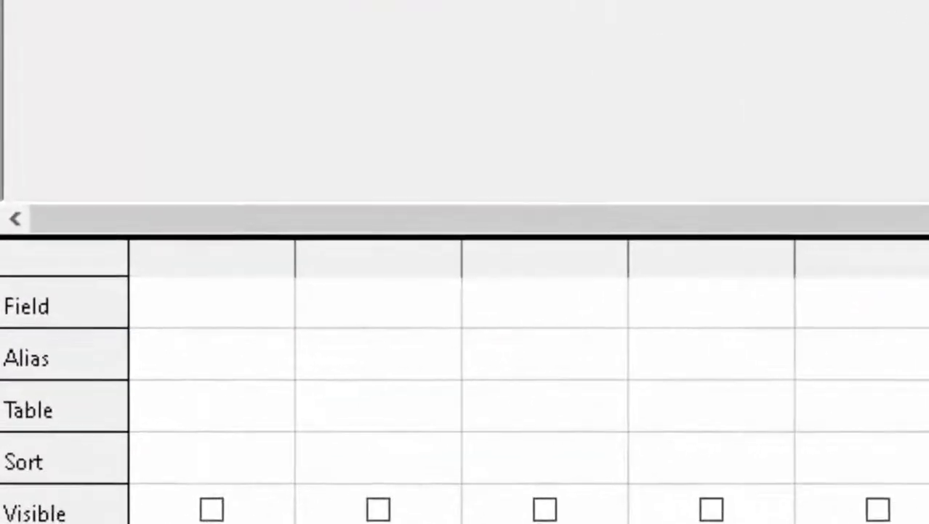
click(614, 489)
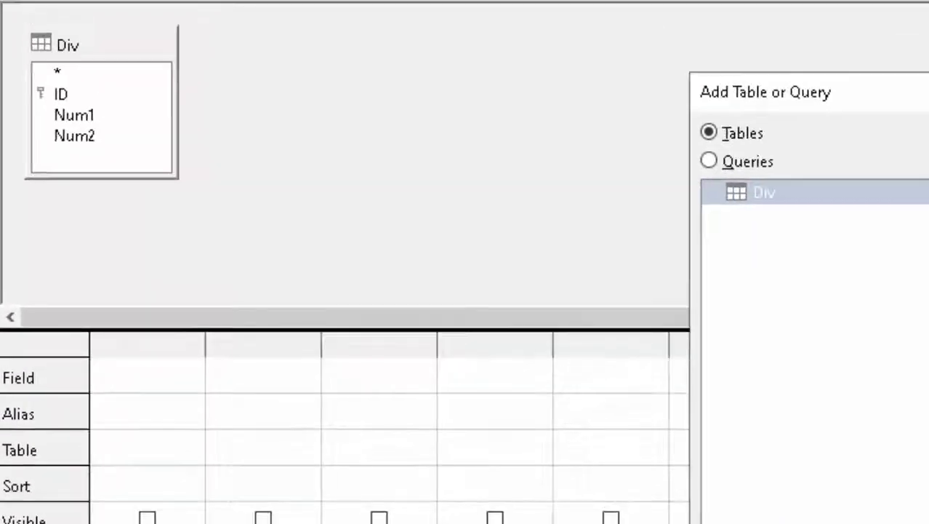
click(101, 46)
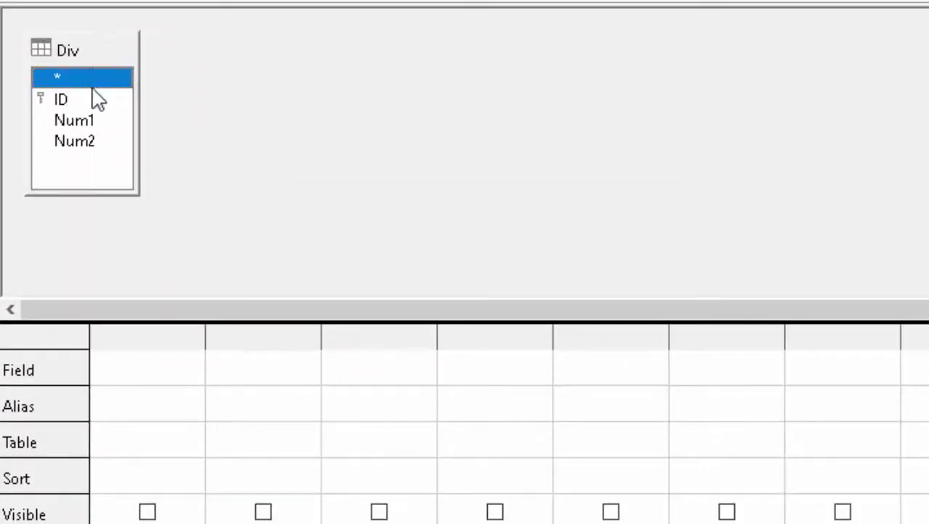
click(61, 98)
double_click(61, 99)
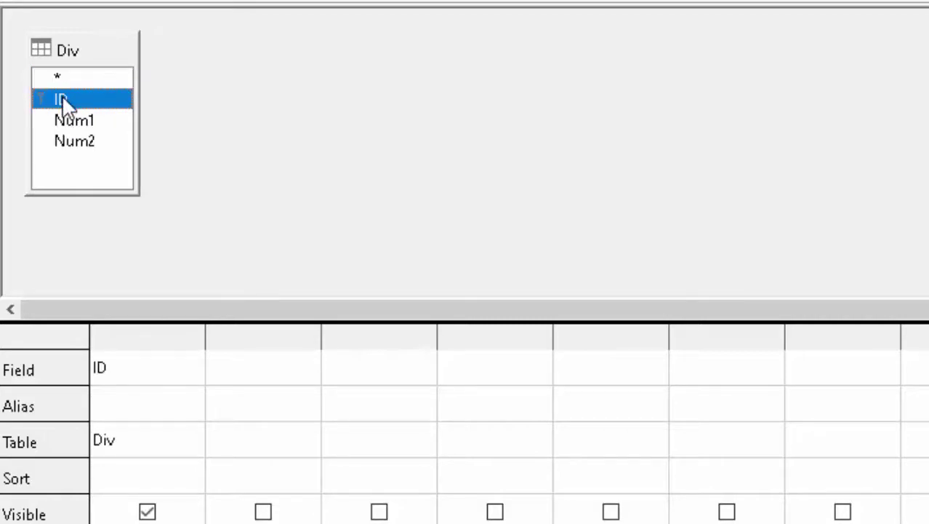
double_click(77, 122)
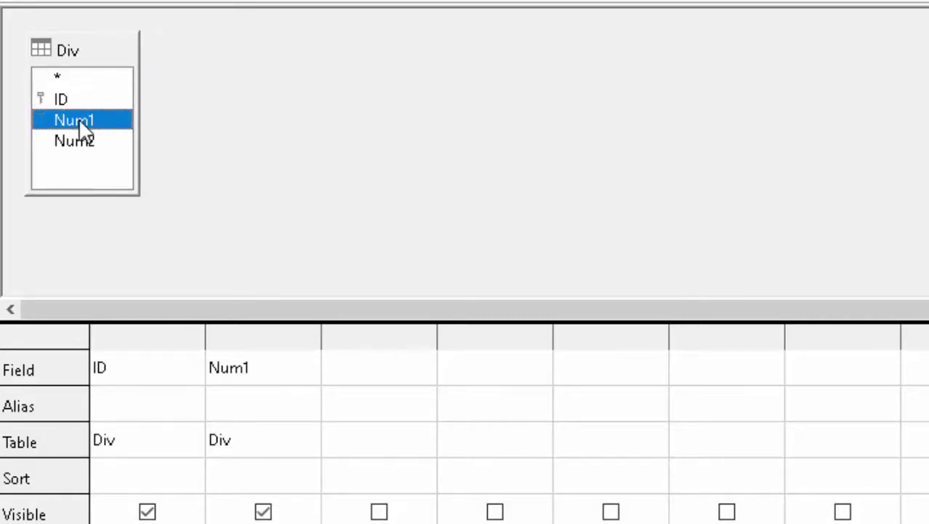
double_click(89, 143)
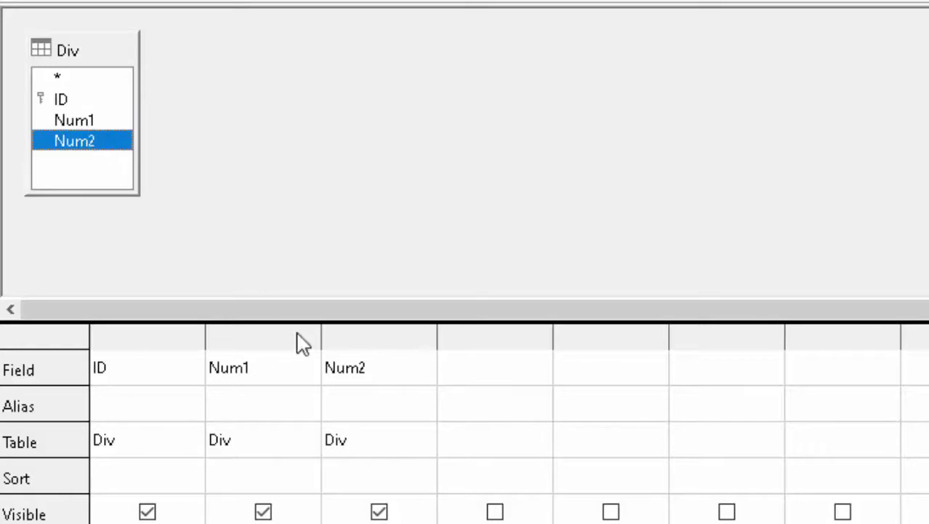
click(477, 374)
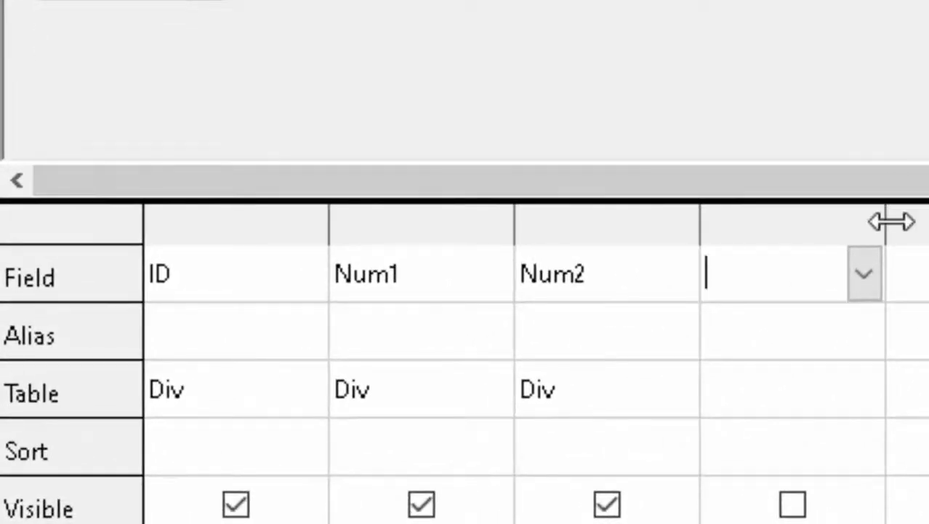
drag(895, 239, 928, 240)
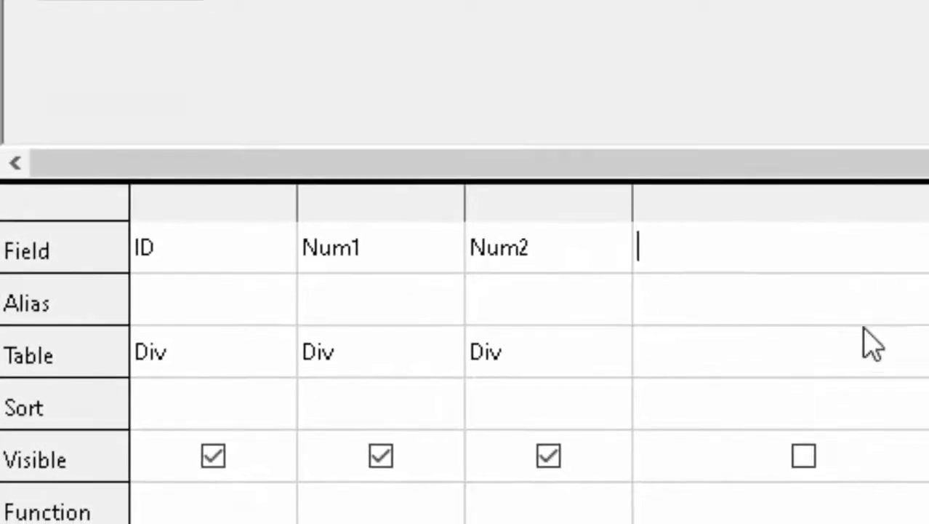
Add a fourth column computing "Num1" / "Num2" with alias Result, then save the query.
right_click(772, 260)
click(753, 240)
text(")
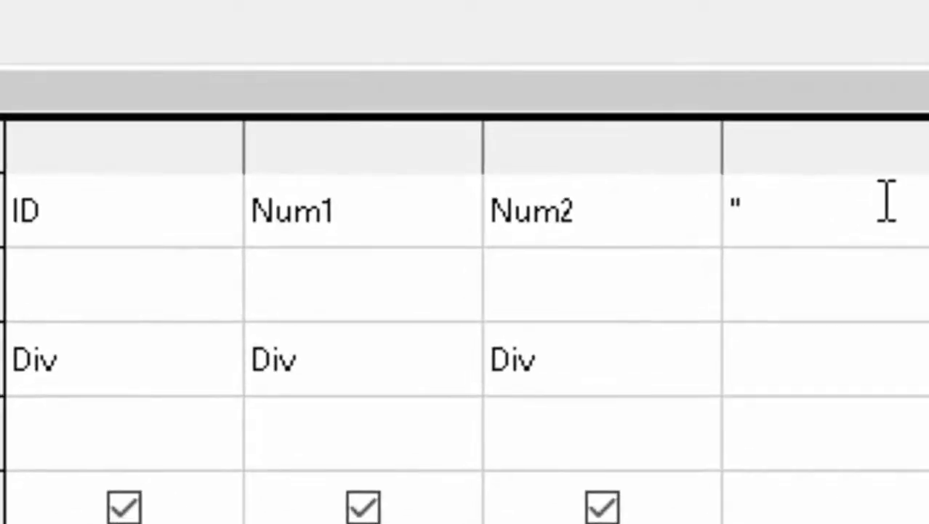
text(Num)
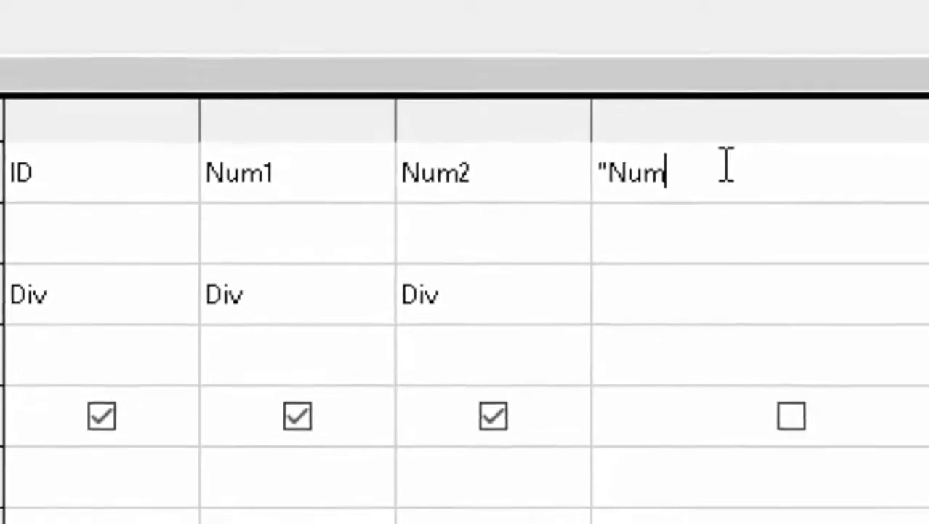
text(1"/)
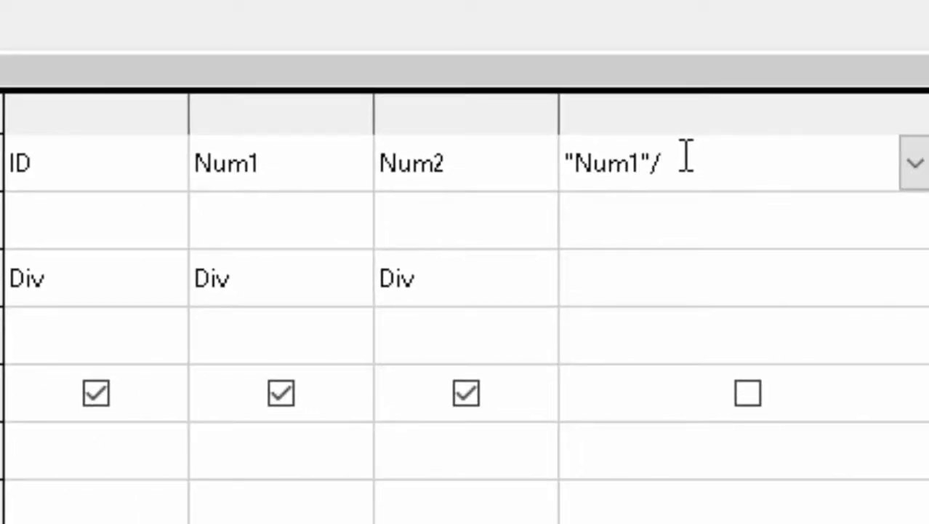
text(Num)
text(2)
text(")
text(")
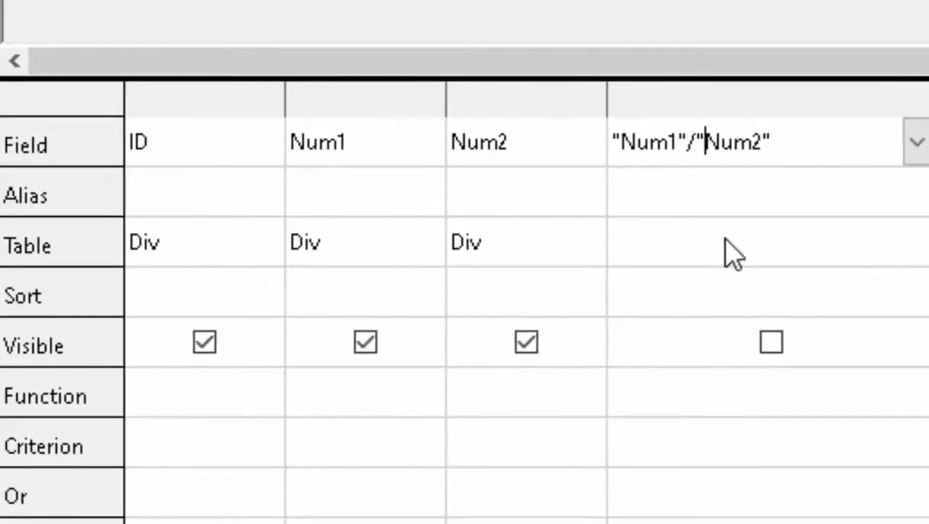
click(714, 198)
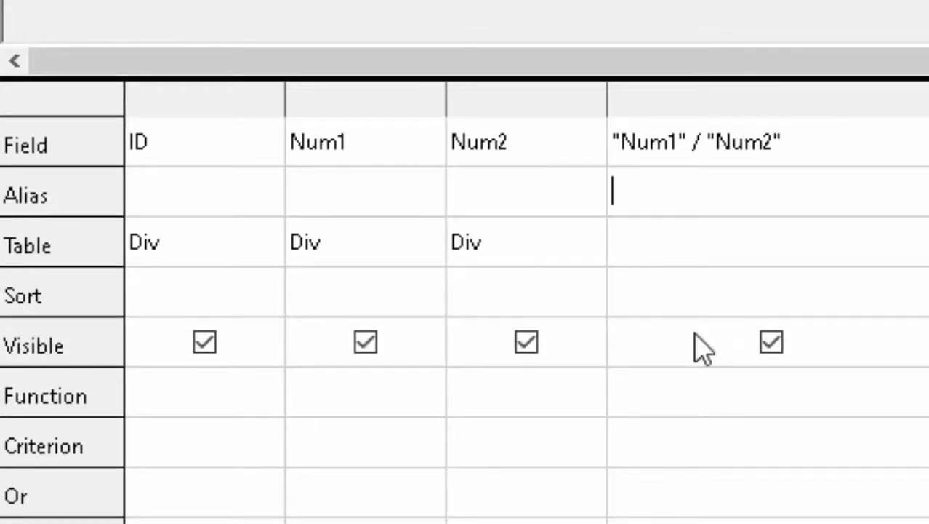
text(Res)
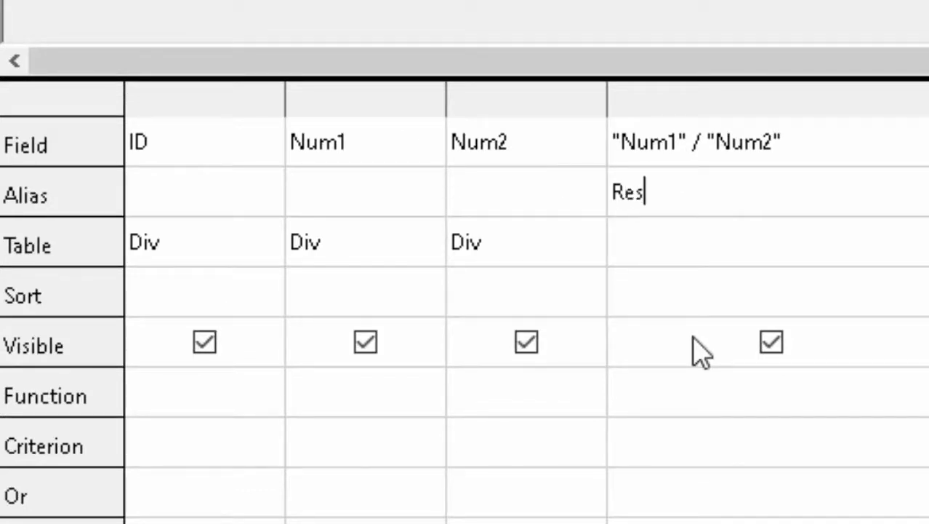
text(ult)
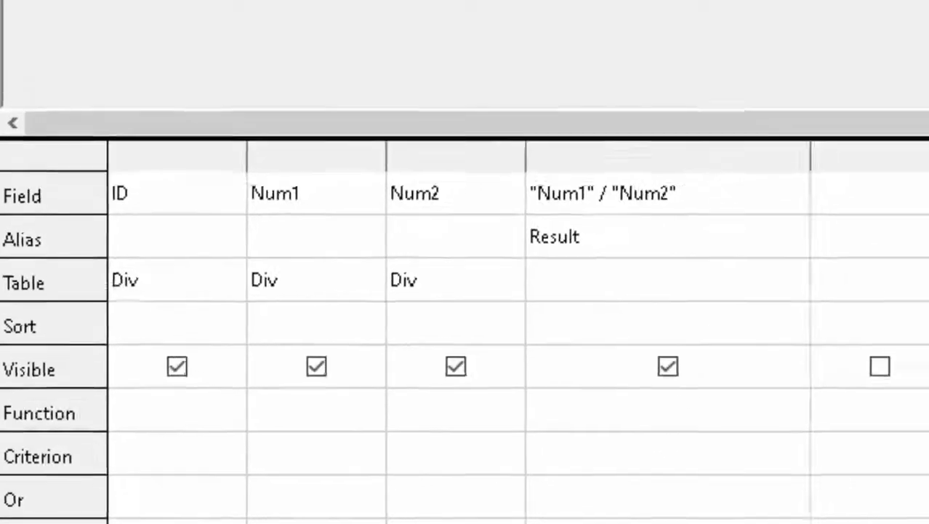
click(24, 61)
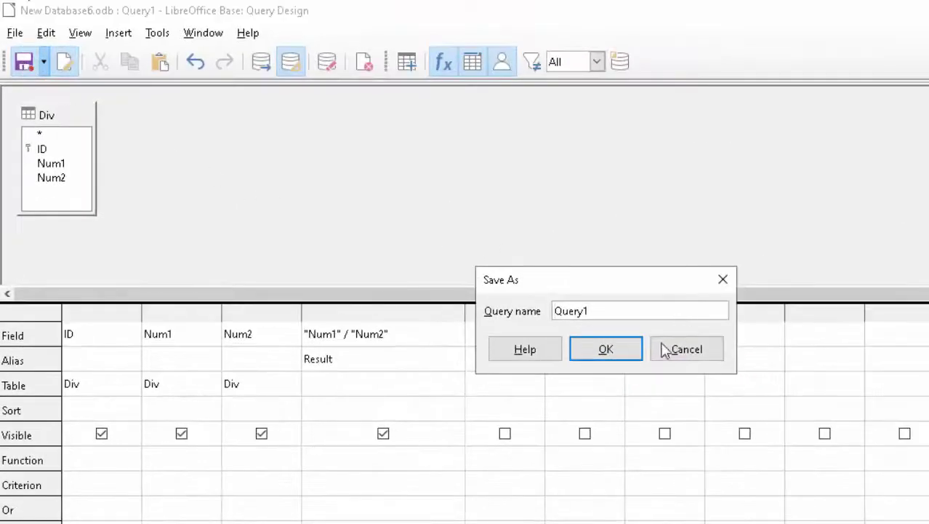
Replace the default name Query1 with 'division' and save the query.
double_click(626, 315)
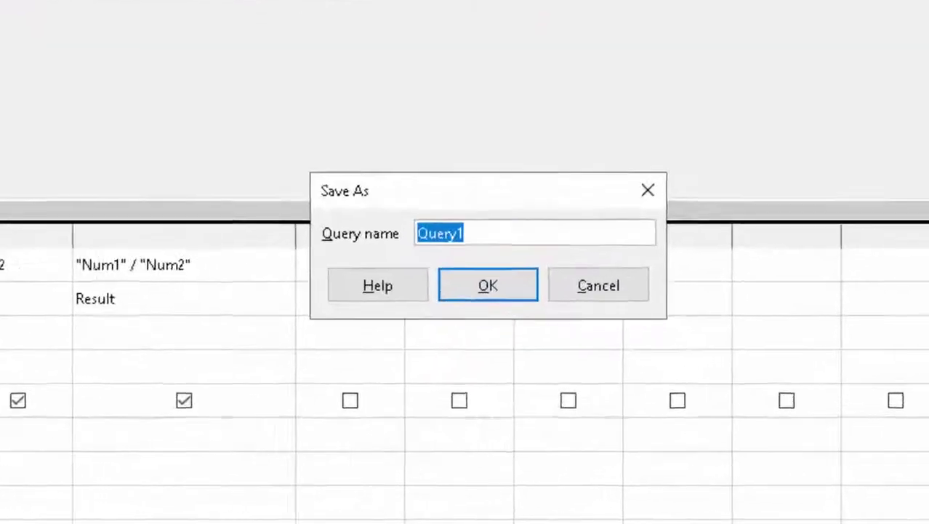
key(BackSpace)
text(div)
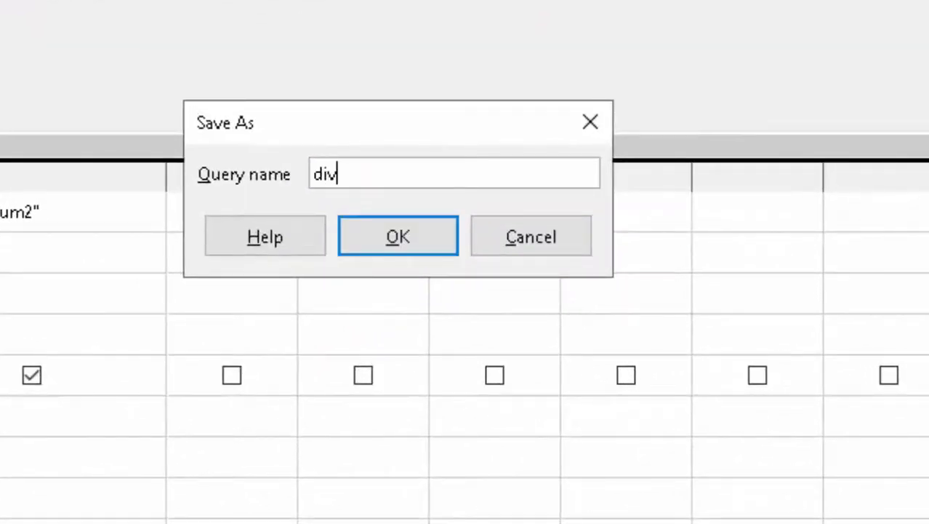
text(ision)
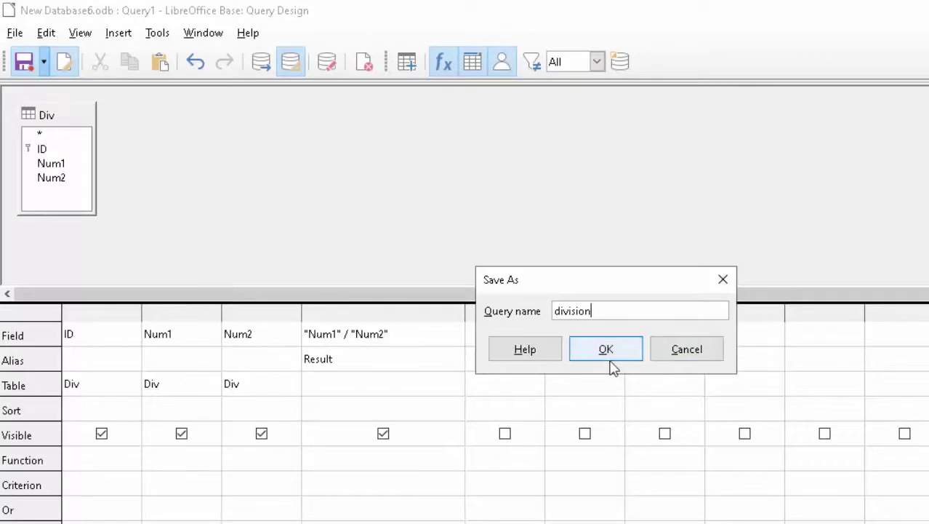
click(611, 352)
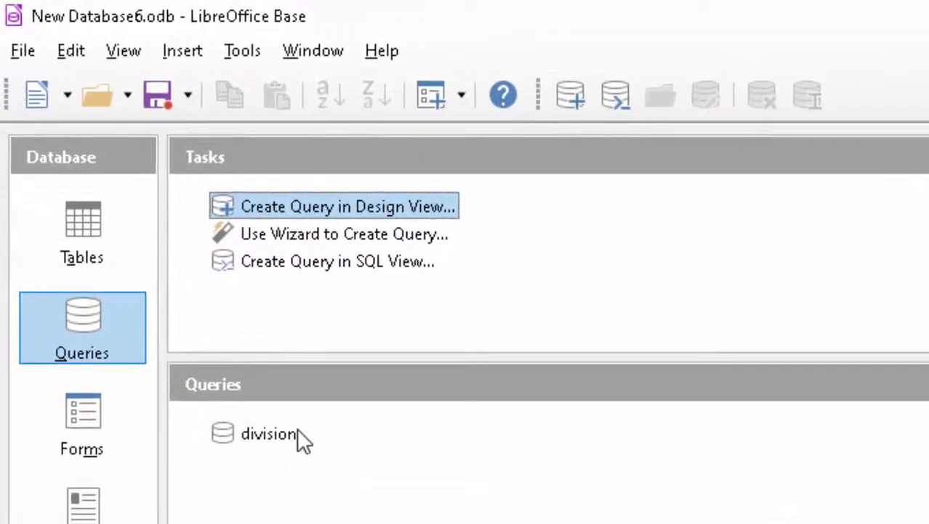
Open the division query's results and add record ID 3 with Num1 64 and Num2 2.
double_click(295, 433)
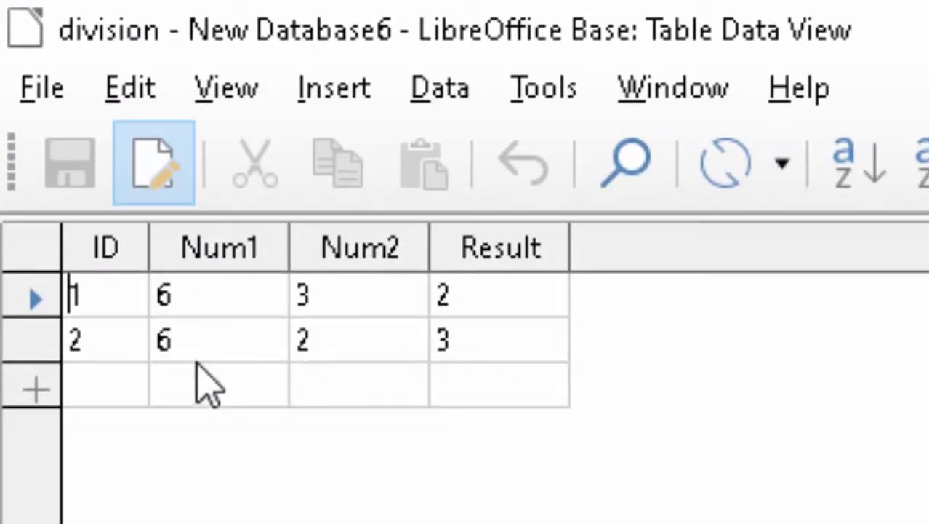
click(179, 395)
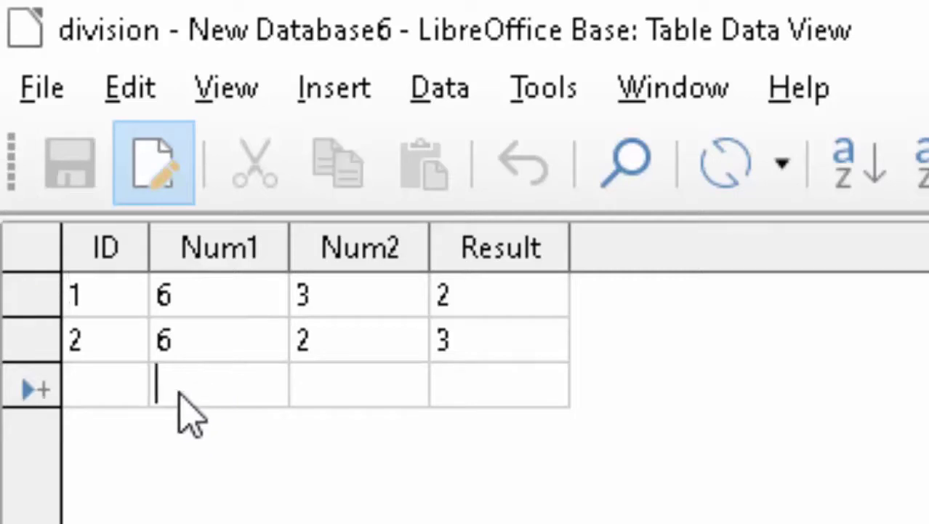
text(64)
key(Tab)
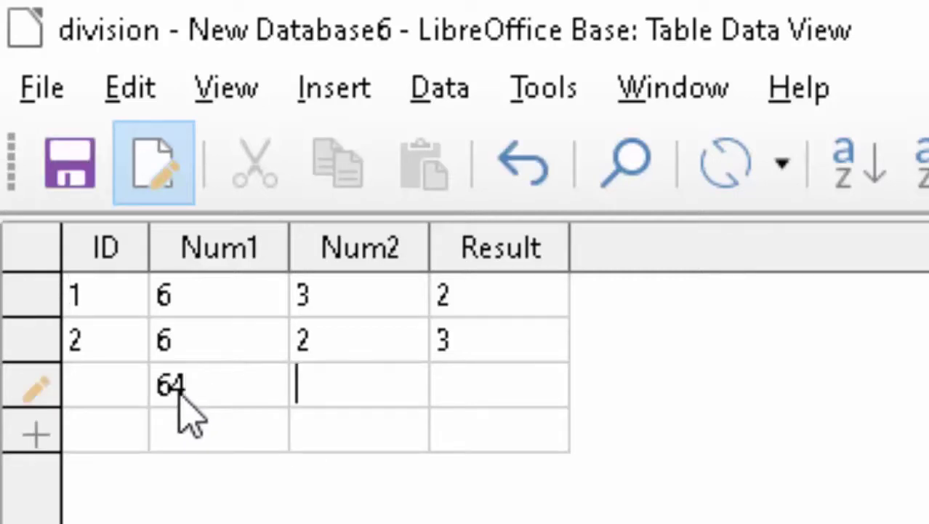
text(2)
key(Tab)
click(98, 386)
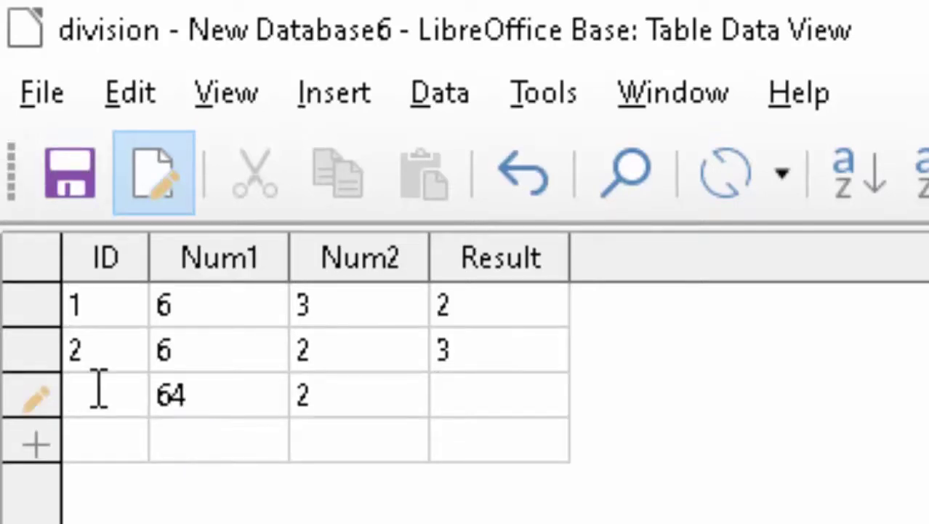
text(3)
key(Tab)
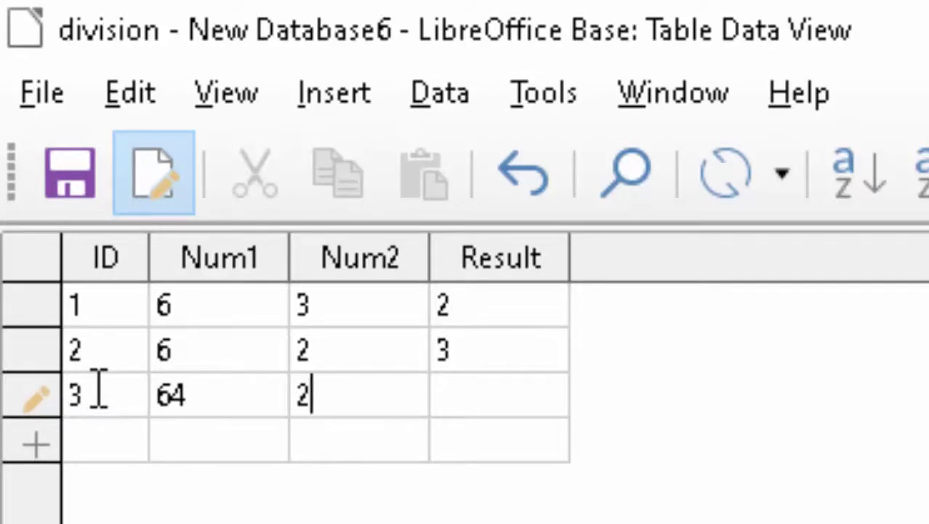
key(Tab)
key(Tab)
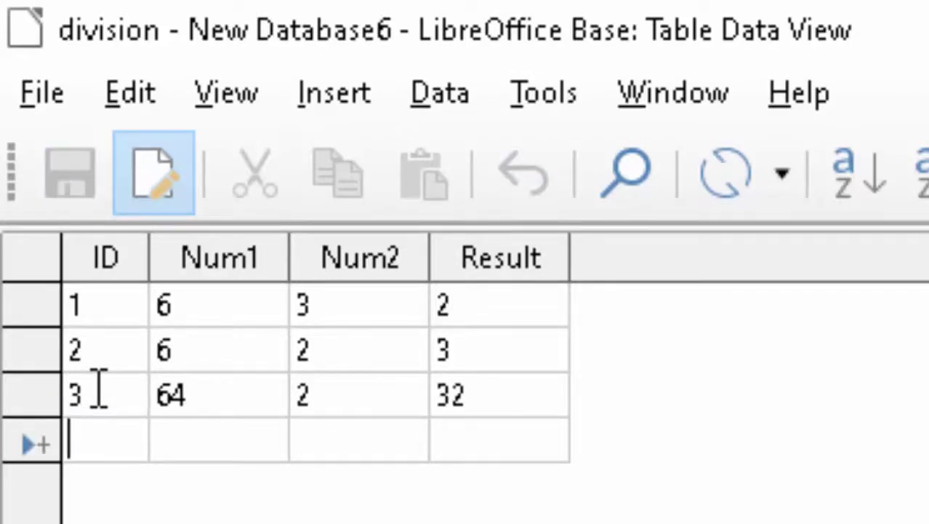
Add record ID 4 with Num1 65.2 and Num2 2, giving Result 32.6.
text(4)
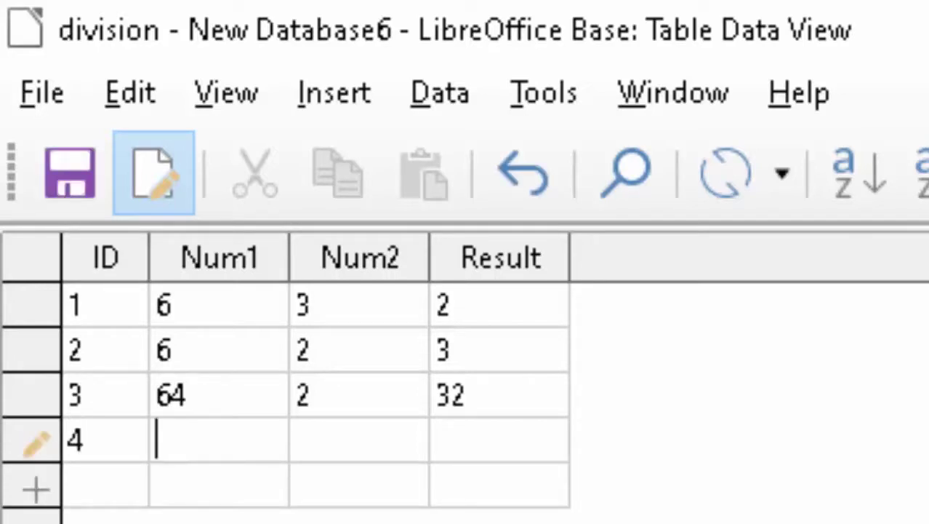
text(6)
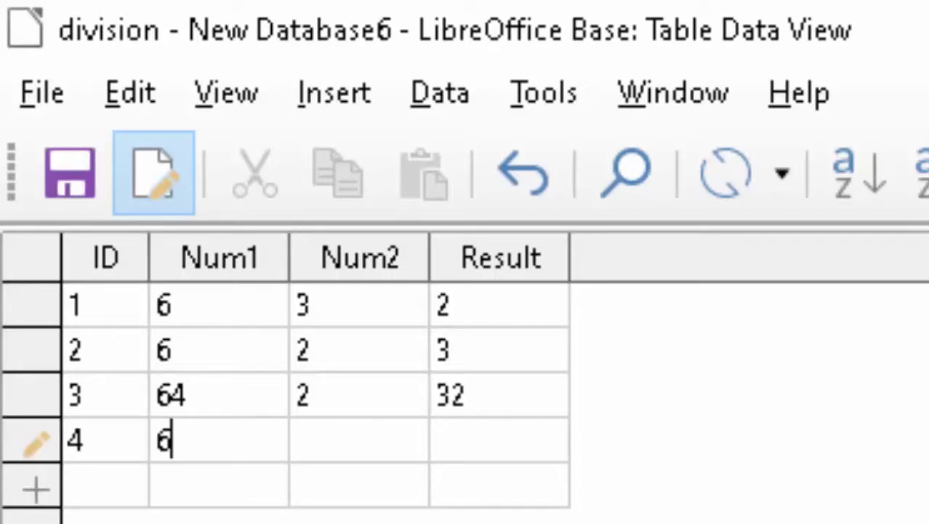
text(5.2)
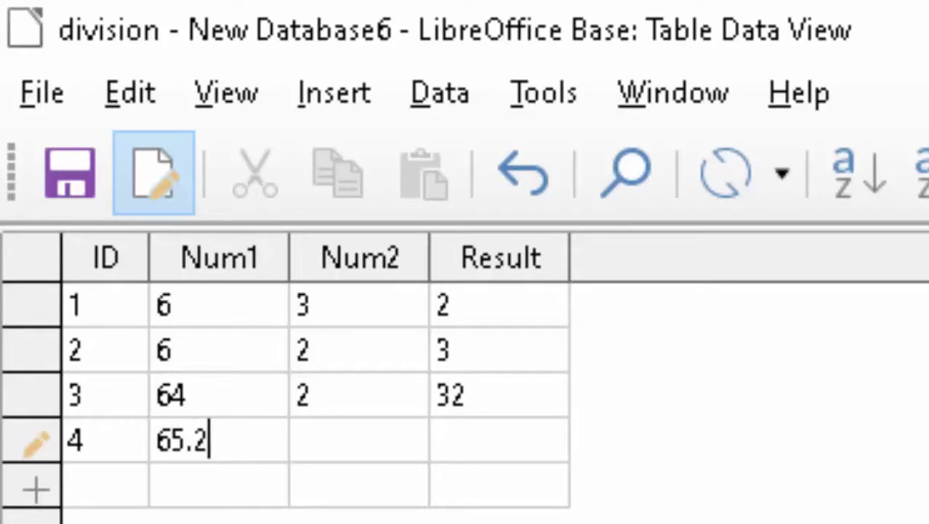
key(Tab)
text(2)
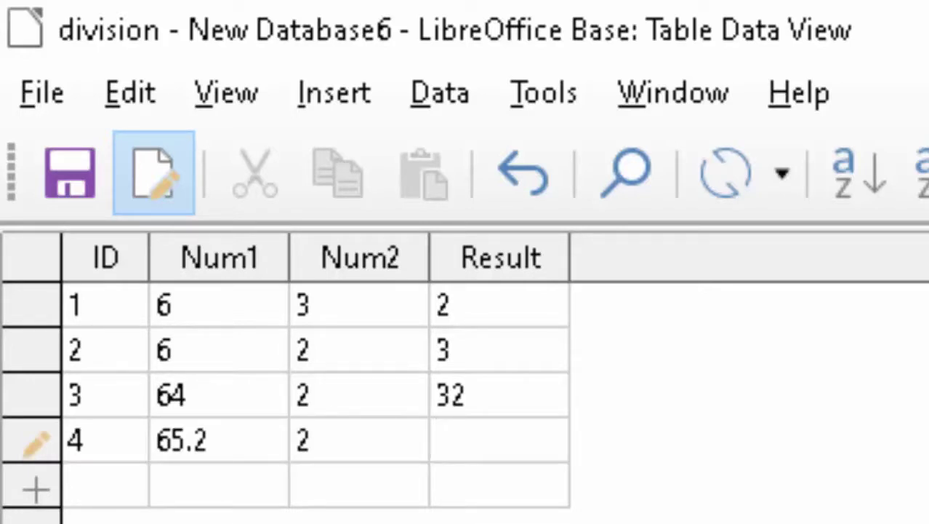
key(Tab)
key(Tab)
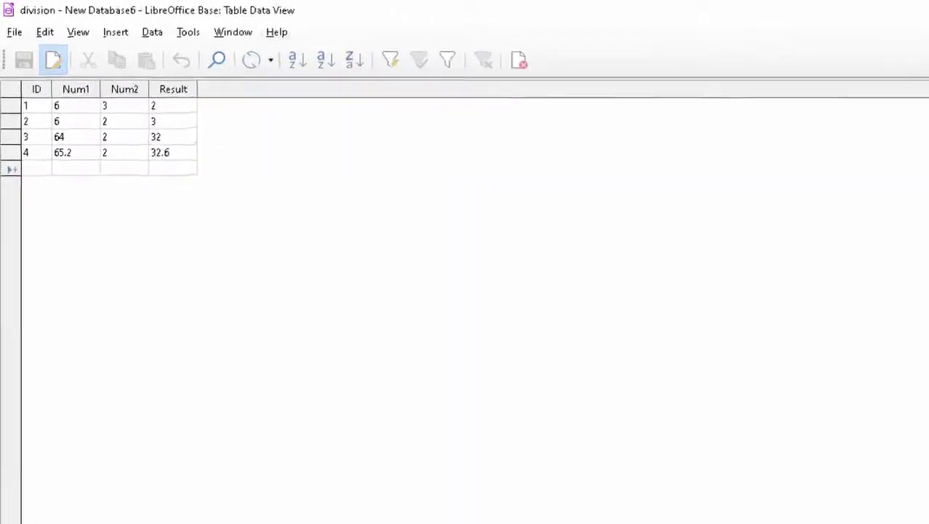
Close the query results and start a new table with fields num1 and num2.
click(915, 7)
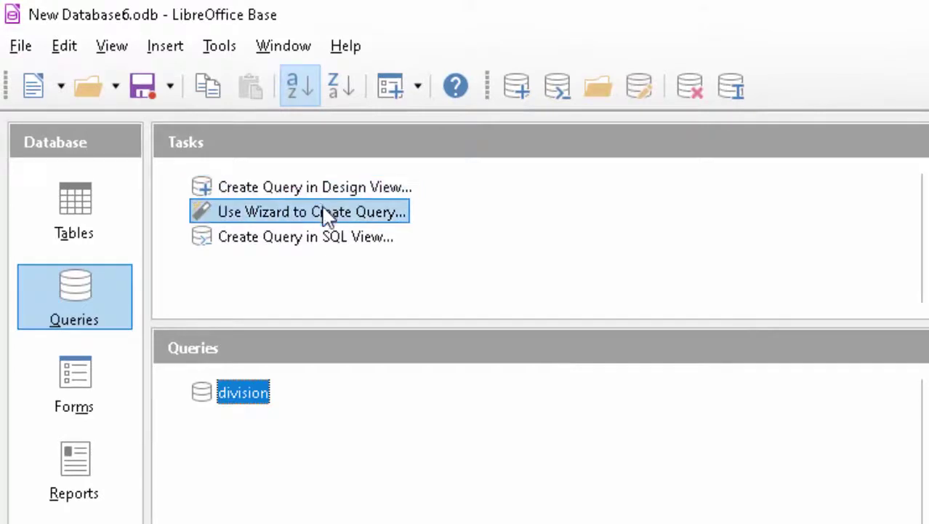
click(78, 214)
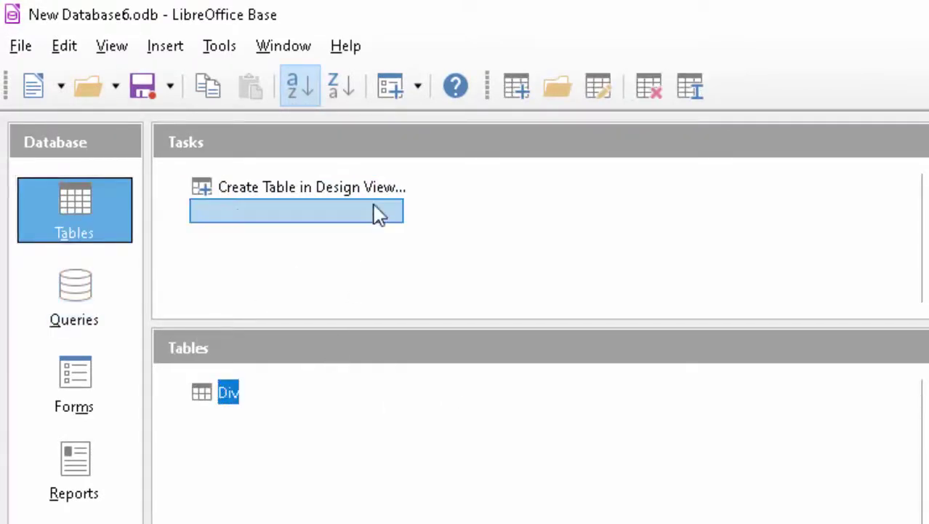
click(372, 189)
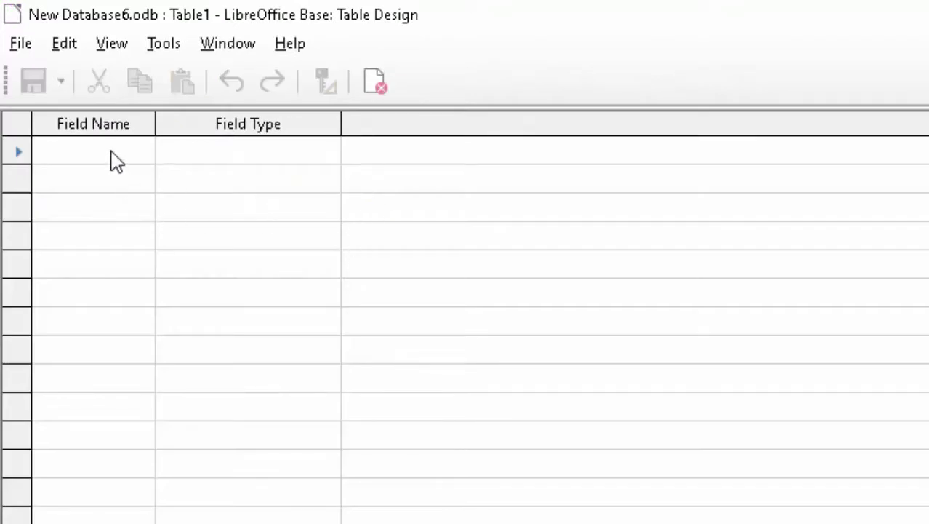
text(num)
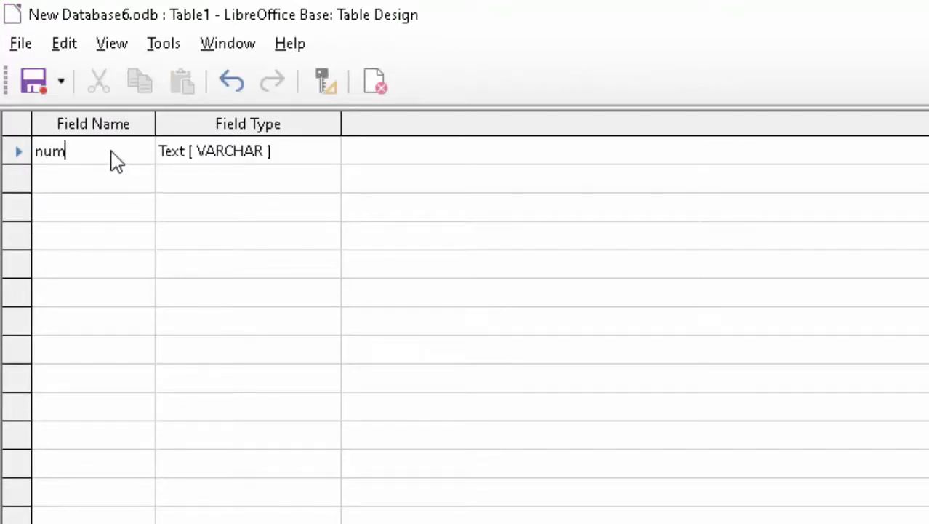
key(Tab)
key(Tab)
key(Tab)
text(num2)
key(Tab)
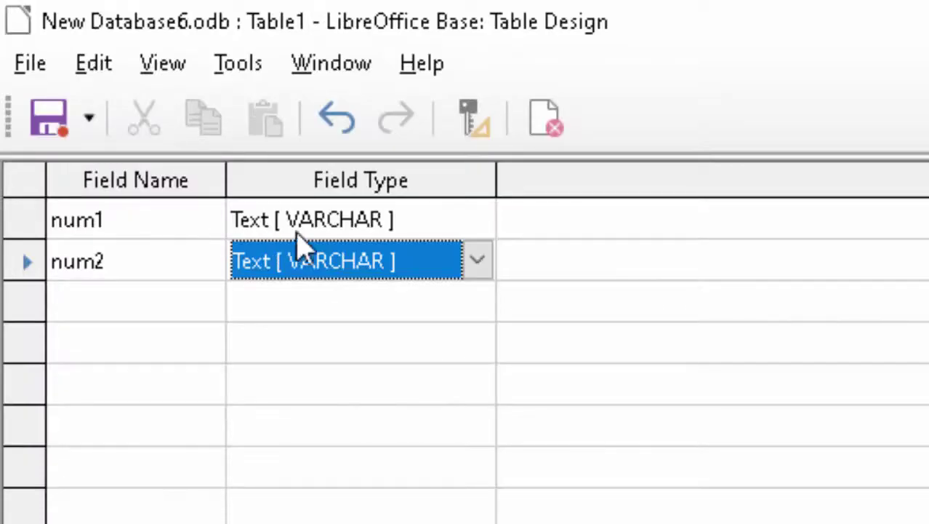
Make num1 and num2 Decimal fields and set Decimal places to 2.
click(447, 215)
click(471, 231)
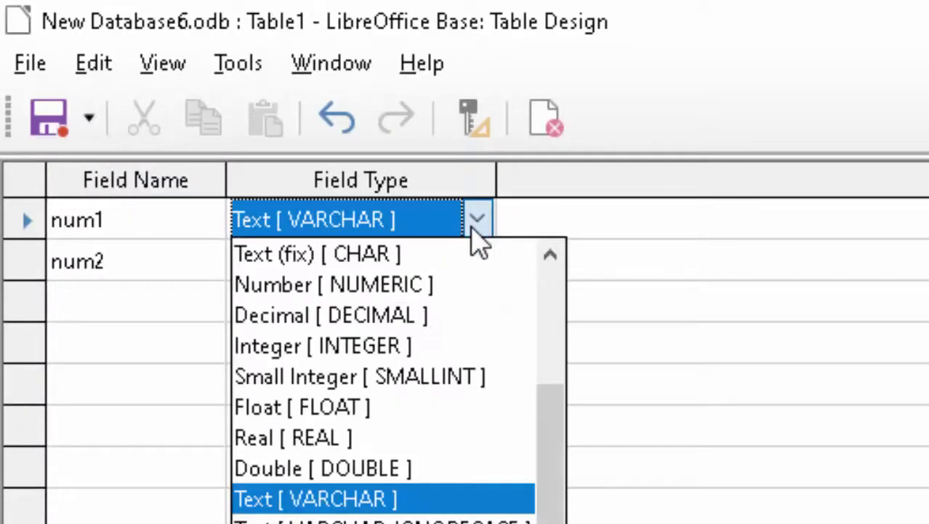
click(434, 314)
click(445, 254)
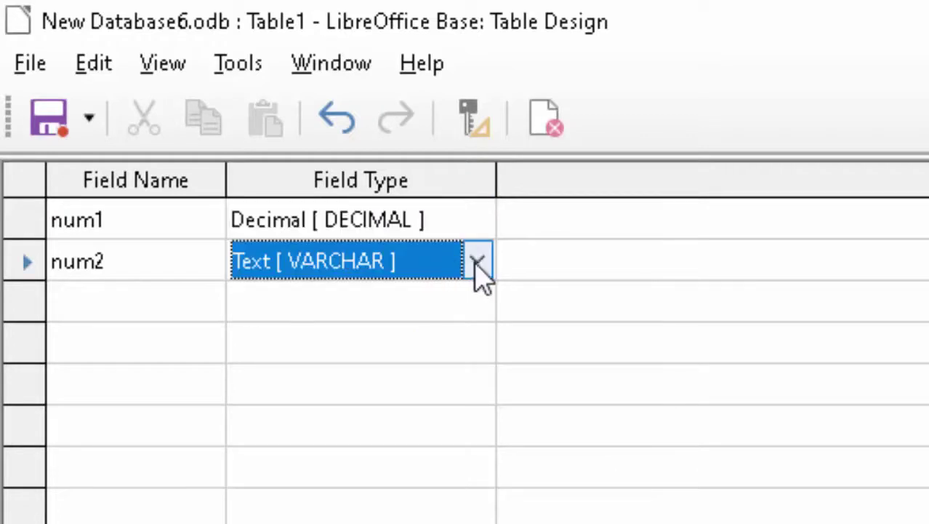
click(477, 262)
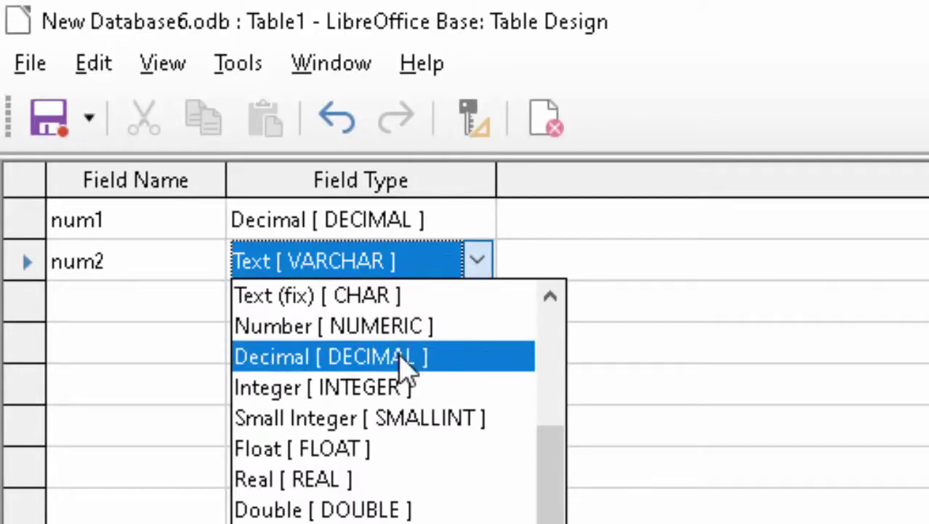
click(363, 358)
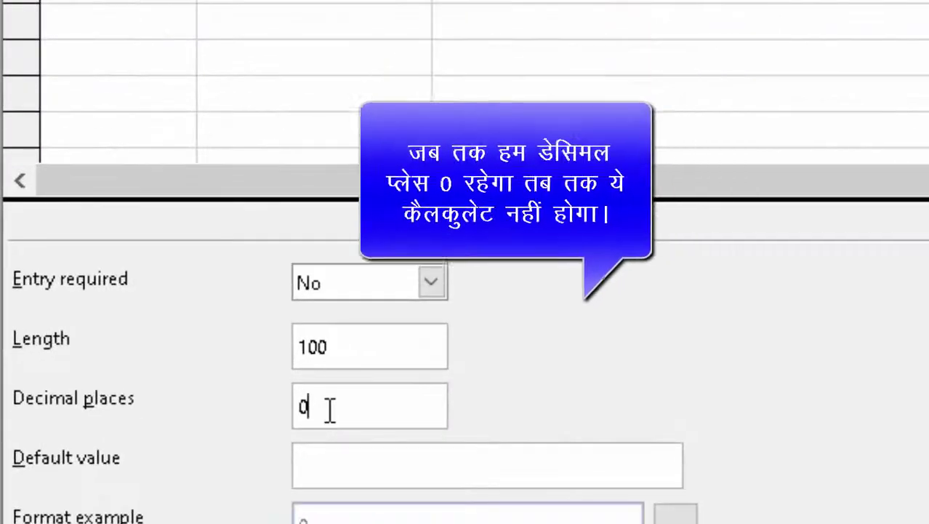
drag(203, 451, 155, 450)
key(BackSpace)
text(2)
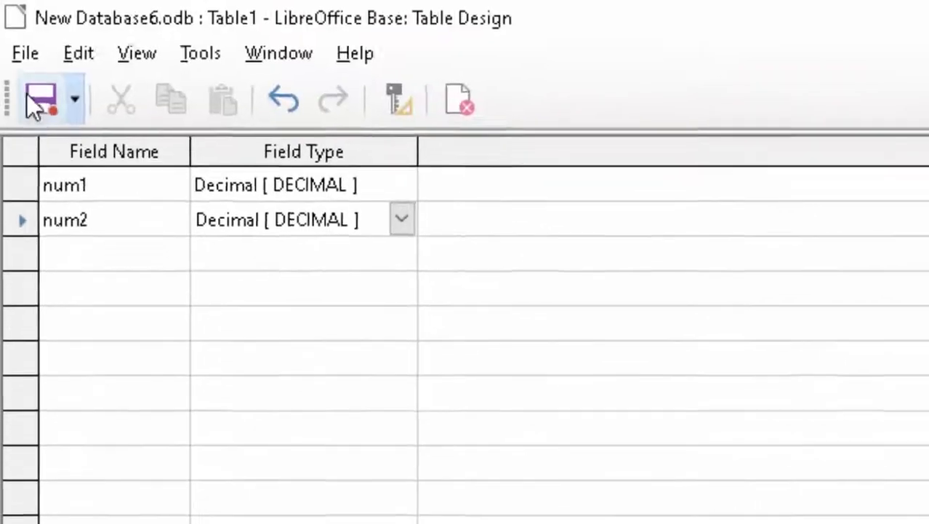
Save the design as Table1 with an automatic ID primary key, then show the Queries list.
click(29, 96)
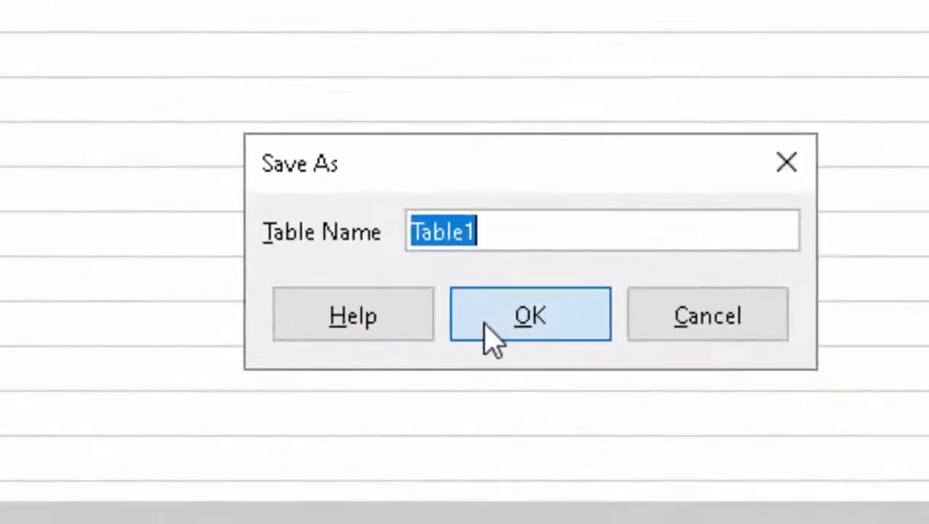
click(618, 378)
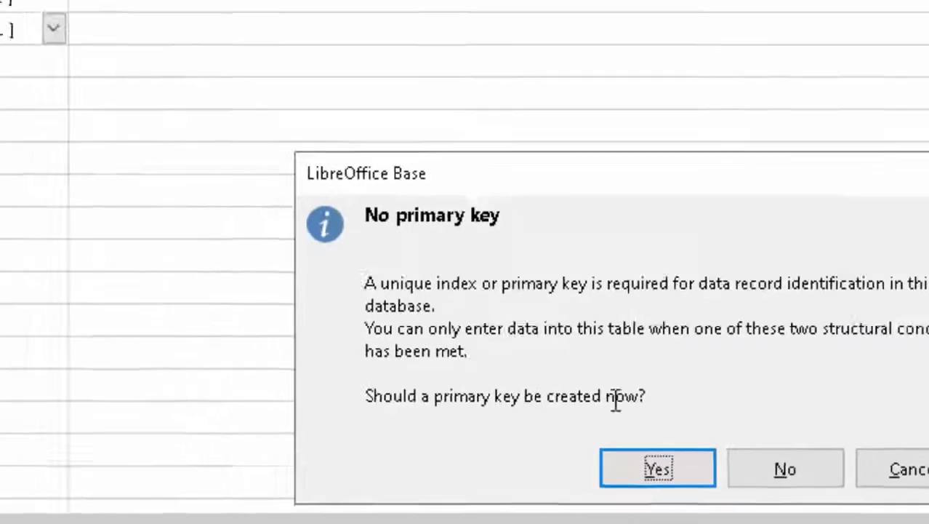
click(697, 480)
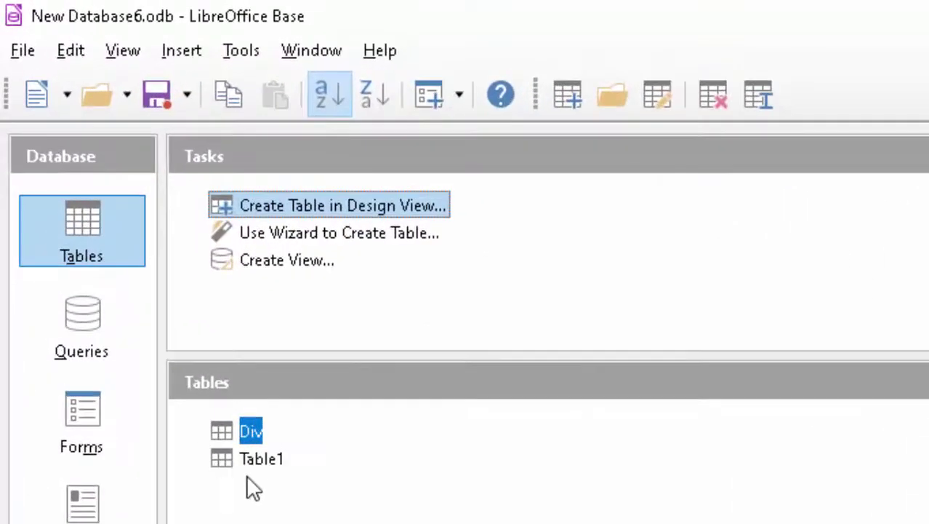
click(130, 239)
click(84, 317)
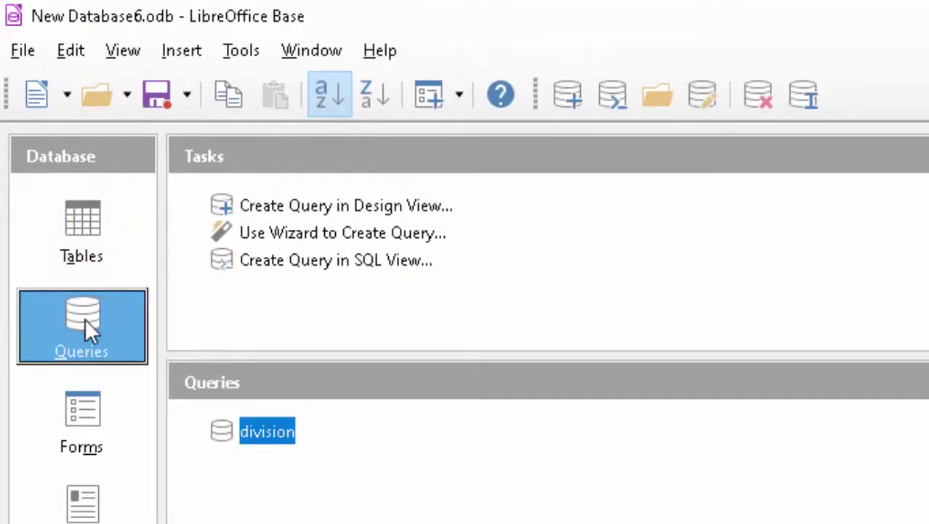
Create a design-view query on Table1 containing the ID, num1 and num2 fields.
click(331, 205)
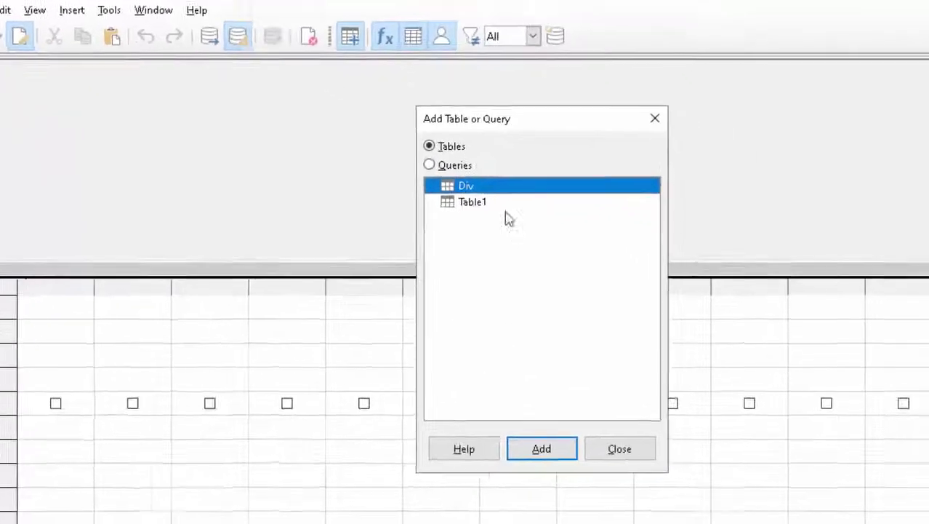
click(581, 249)
click(519, 456)
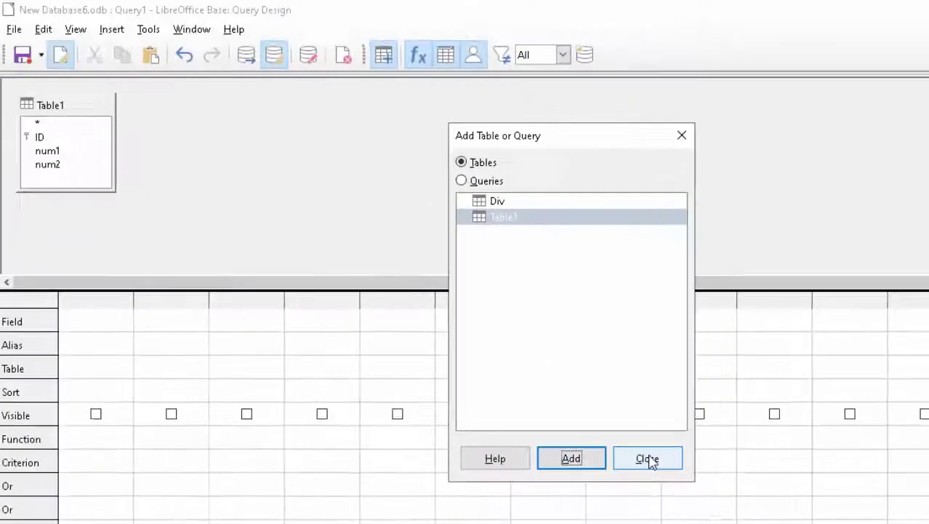
click(604, 463)
click(88, 46)
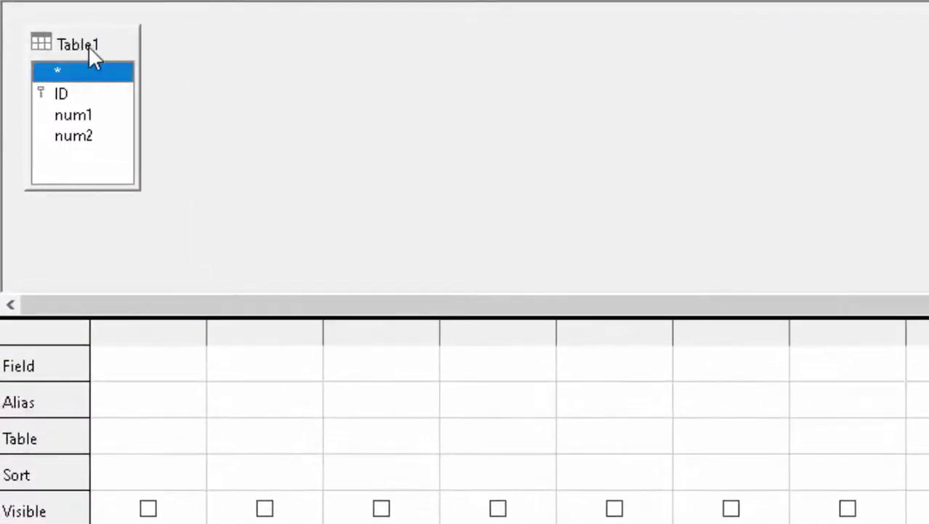
double_click(79, 95)
double_click(80, 114)
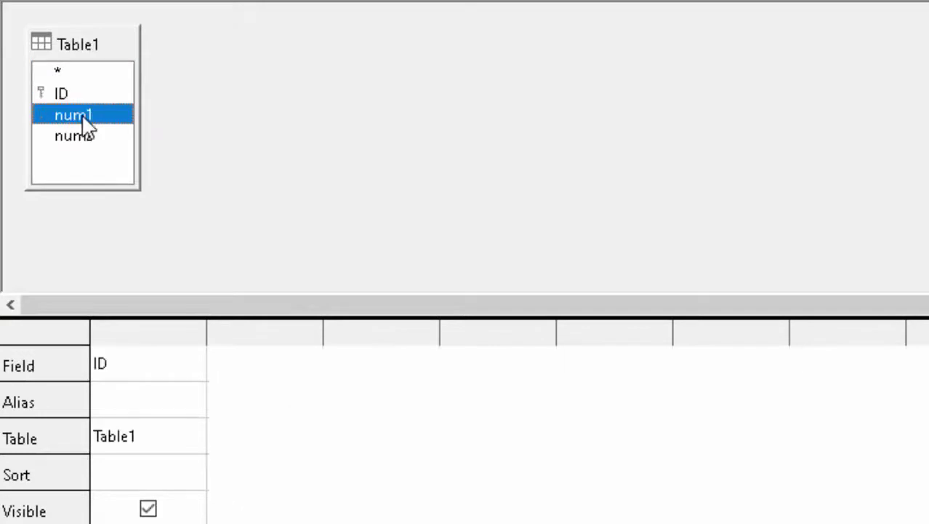
double_click(91, 138)
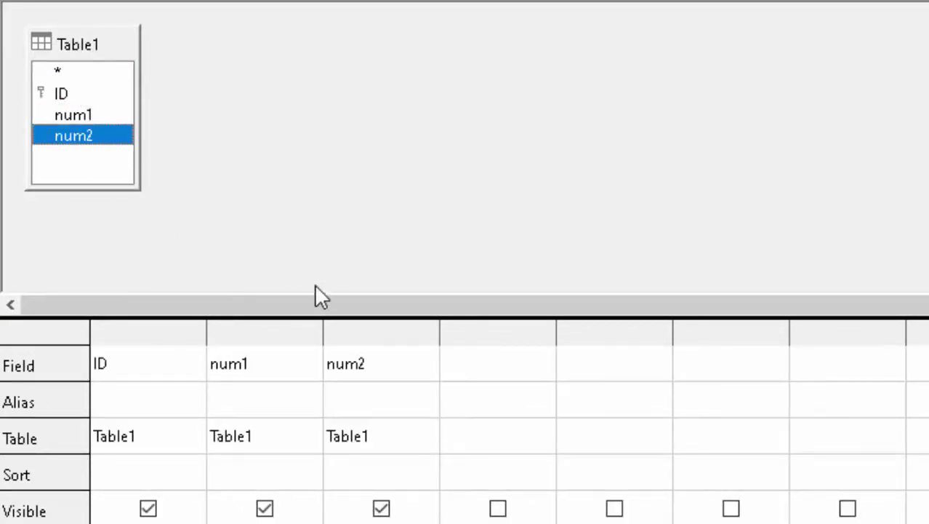
click(494, 361)
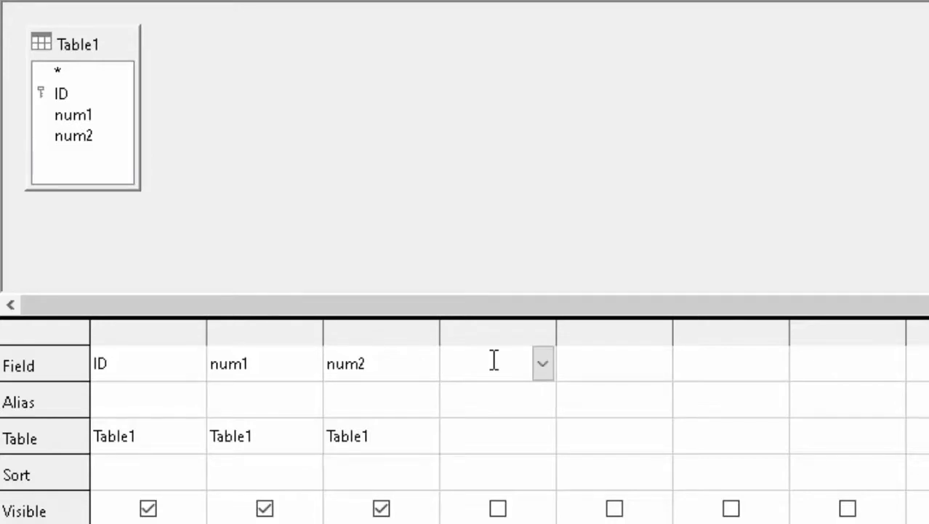
Enter "num1"/"num2" in the fourth column and give it the alias Div.
text("nu)
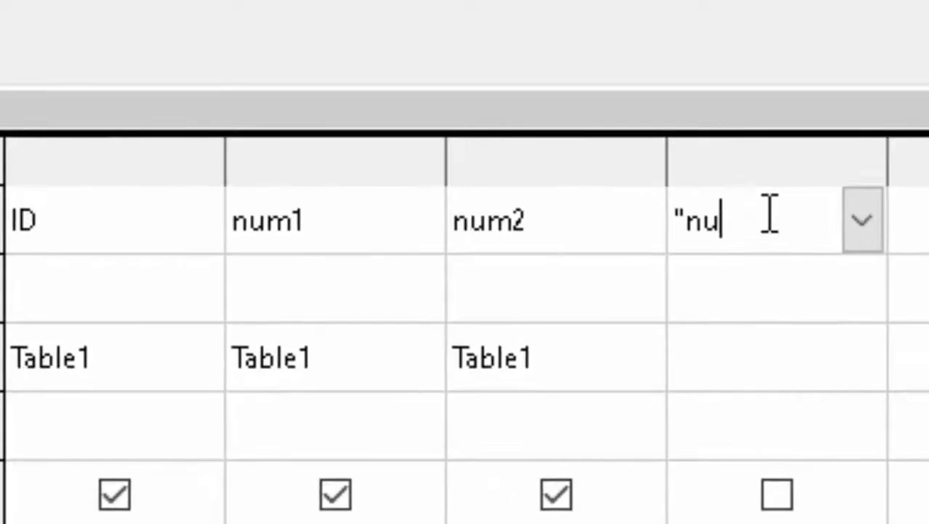
text(m1)
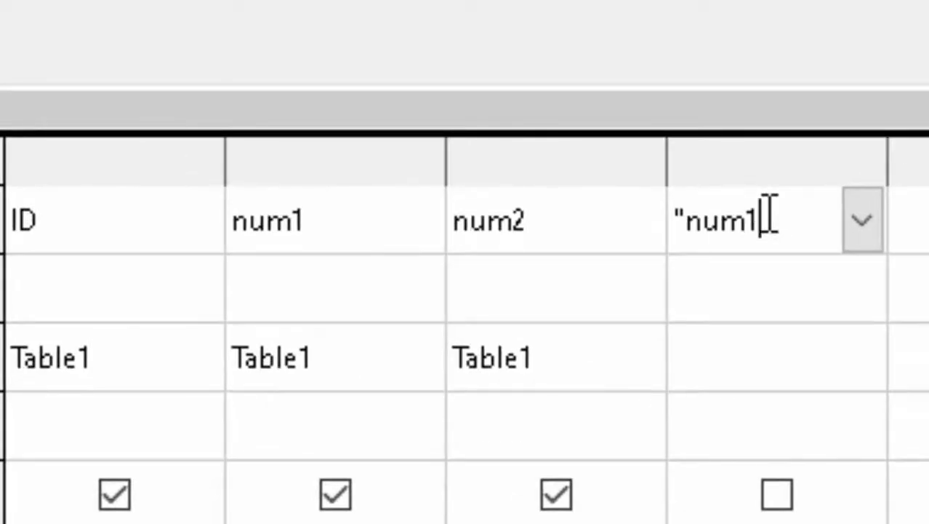
text(")
text(/n)
key(BackSpace)
text("n)
text(um2)
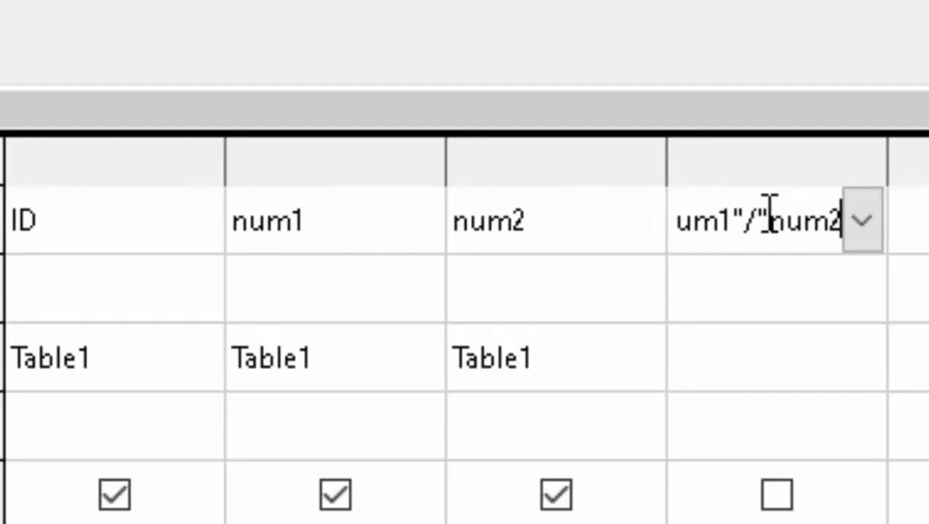
text(")
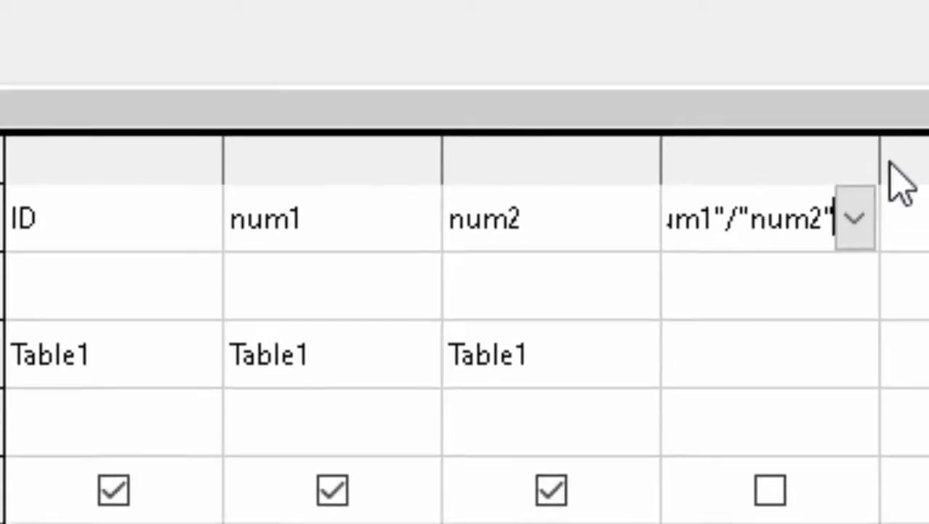
drag(815, 145, 918, 227)
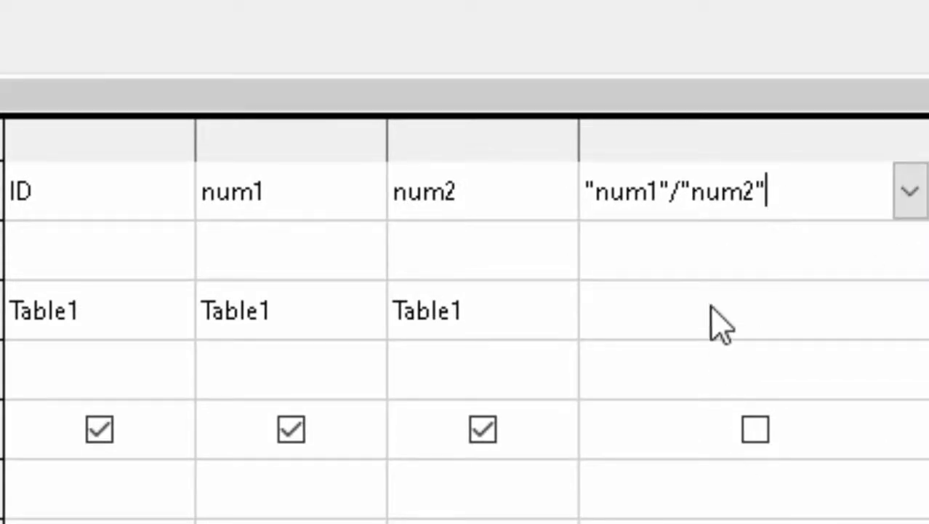
click(710, 257)
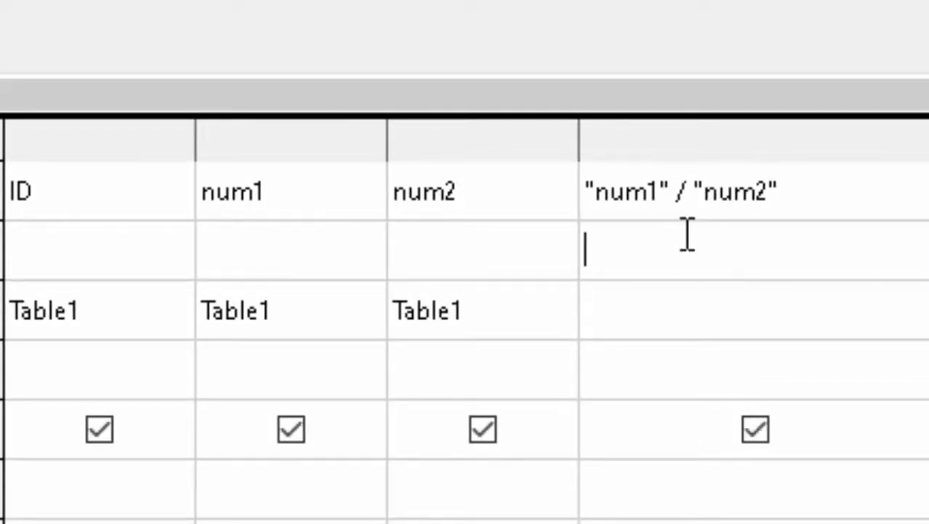
text(Div)
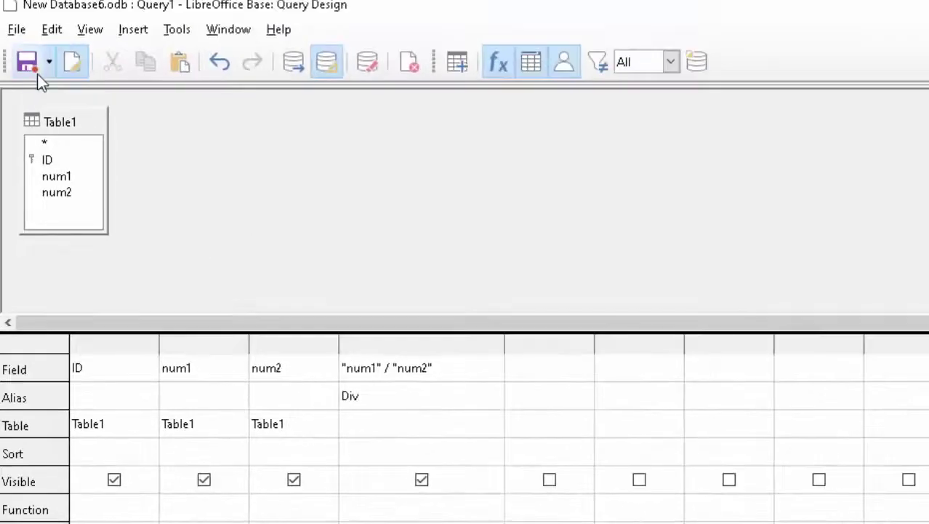
Save the query as Query1 and open its data view.
click(27, 63)
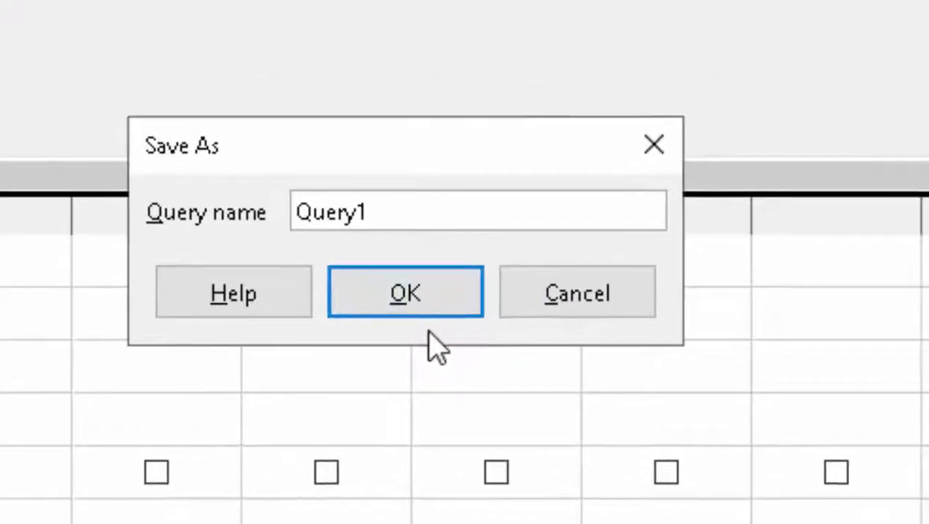
click(504, 286)
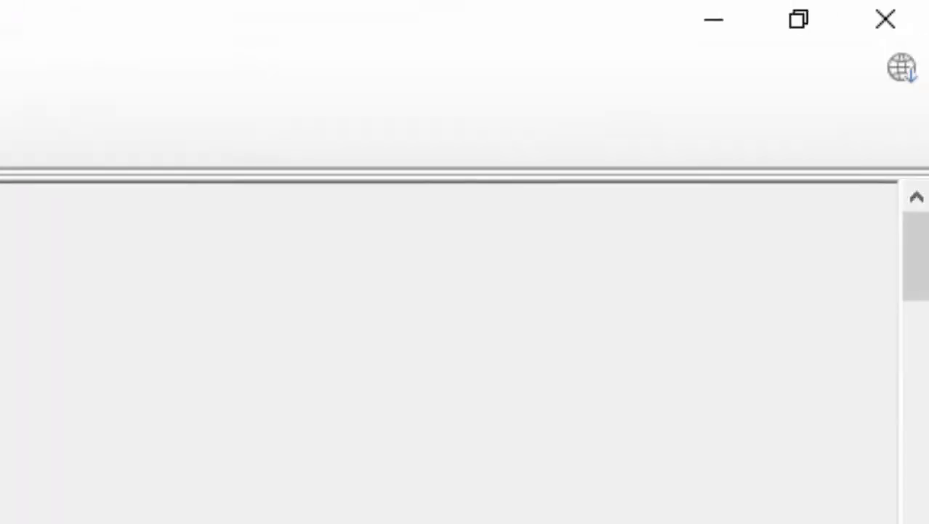
click(886, 20)
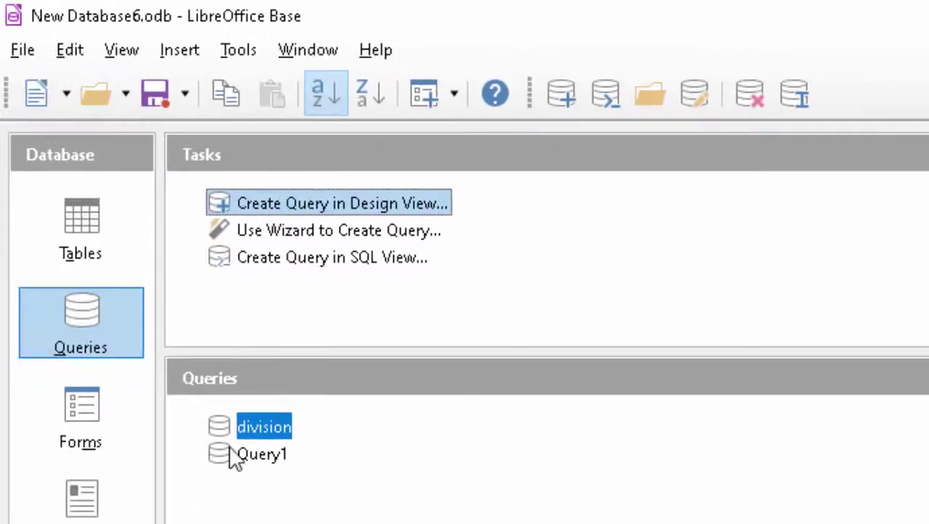
double_click(263, 452)
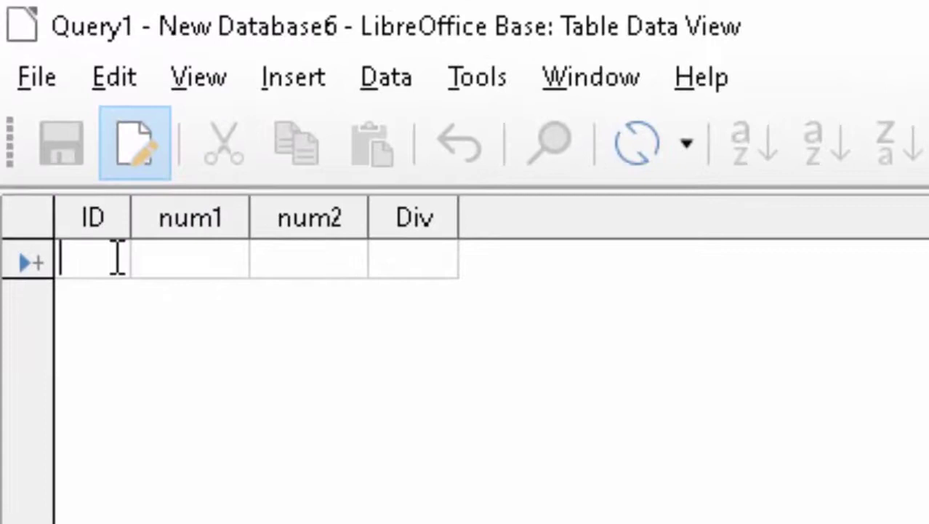
Enter the first record: ID 1, num1 24, num2 2, giving Div 12.
text(1)
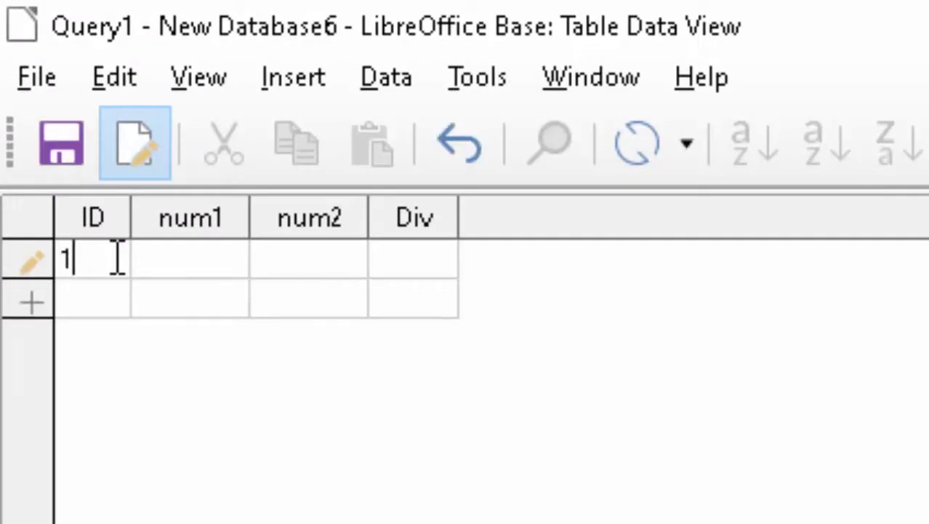
key(Tab)
text(24)
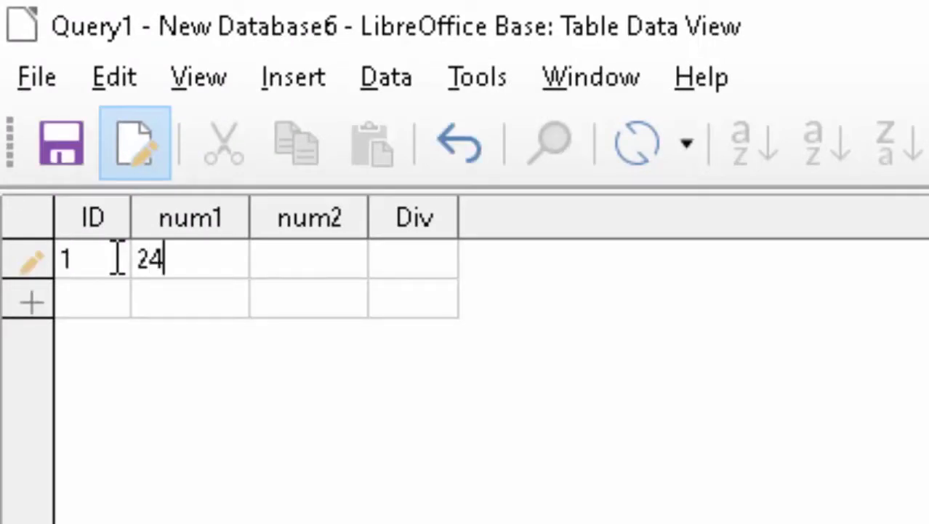
key(Tab)
text(2)
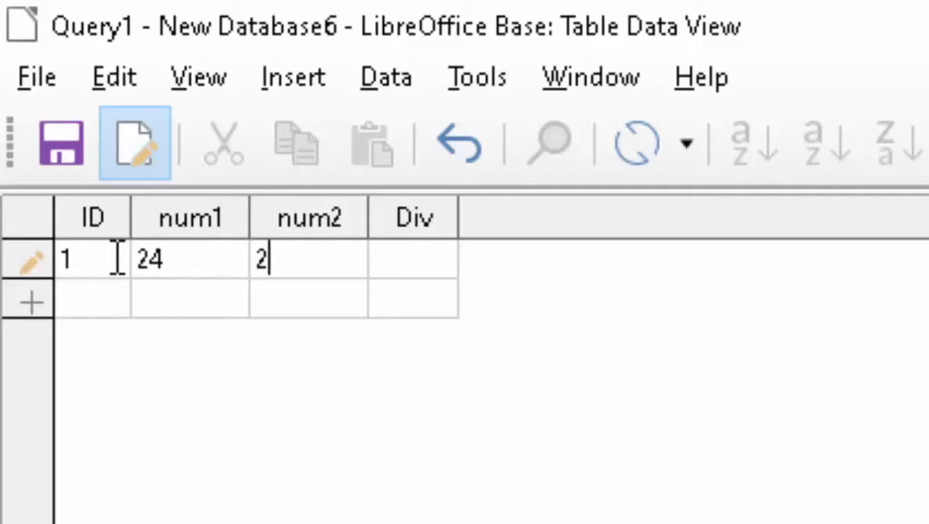
key(Tab)
key(Tab)
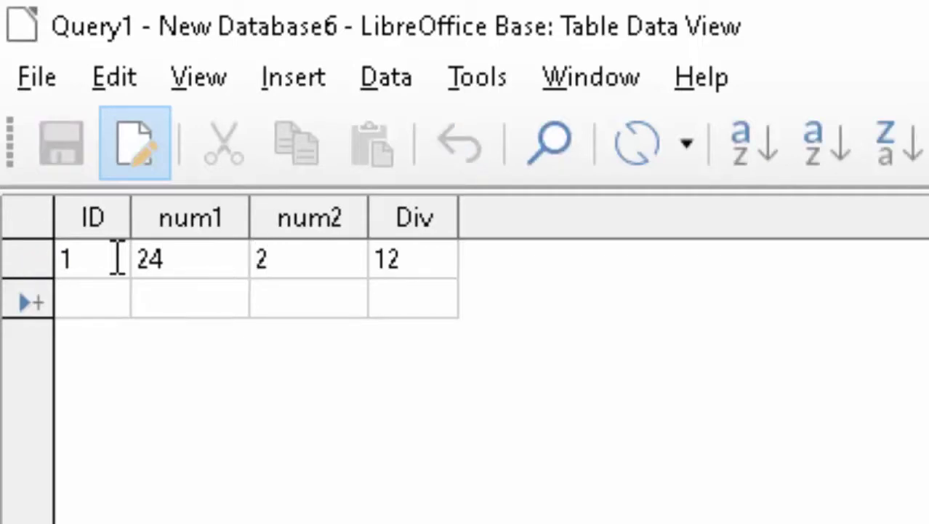
Enter the second record 2, 3, 2 so Div shows 1.5, then close the view.
text(2)
key(Tab)
text(3)
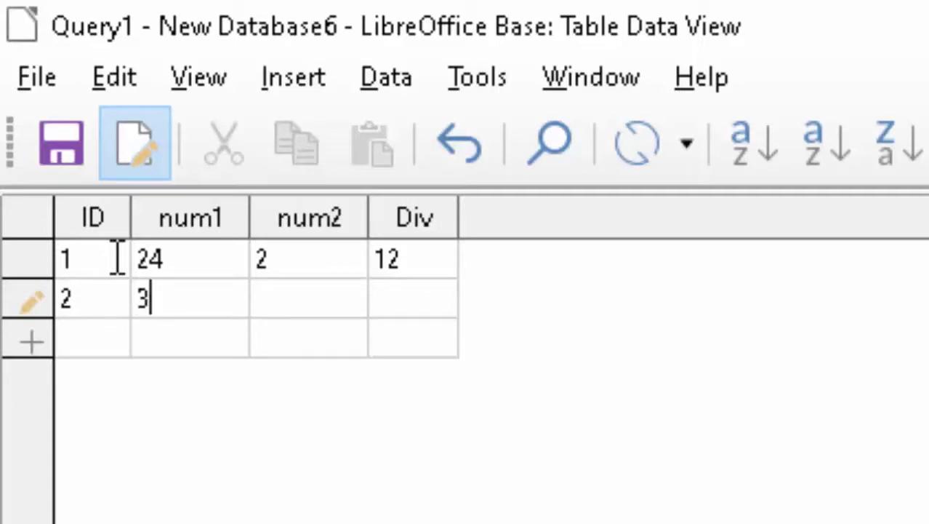
key(Tab)
text(2)
key(Tab)
key(Tab)
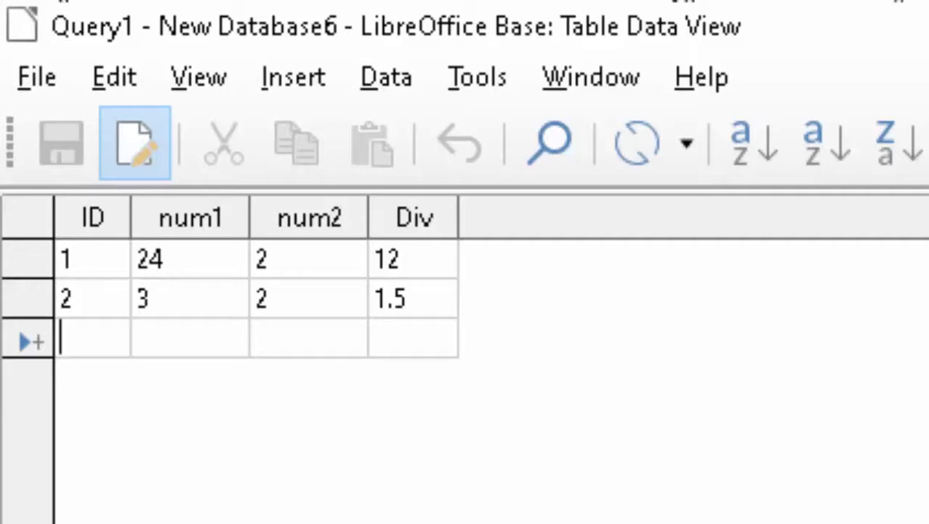
click(898, 1)
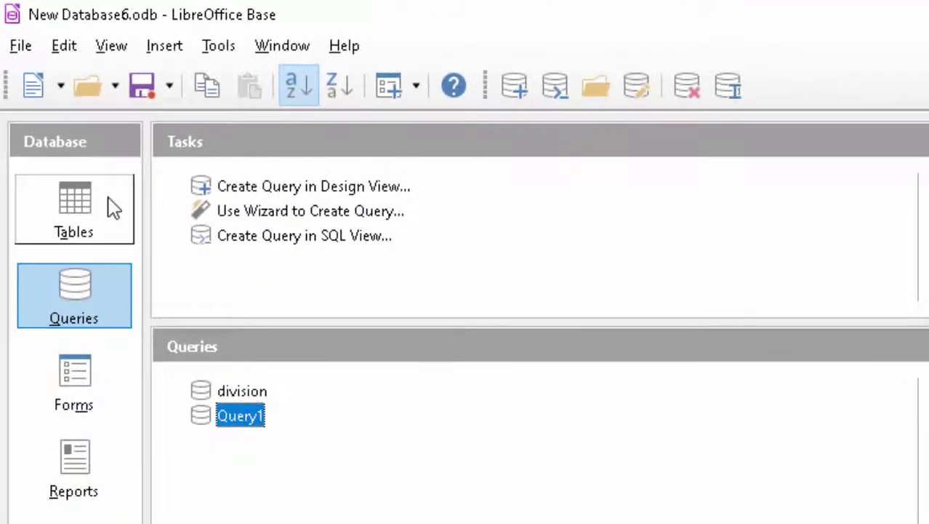
Start a new table design with fields num1 and num2.
click(85, 212)
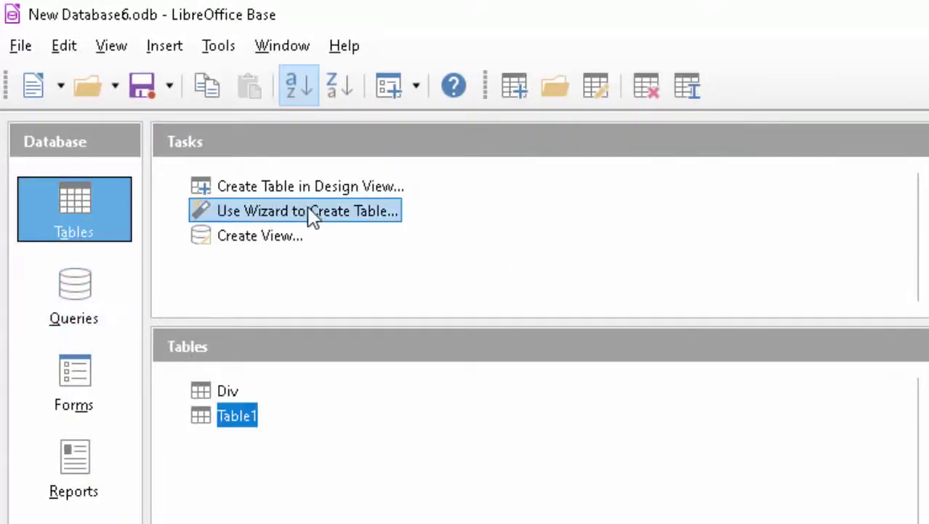
click(320, 186)
click(93, 218)
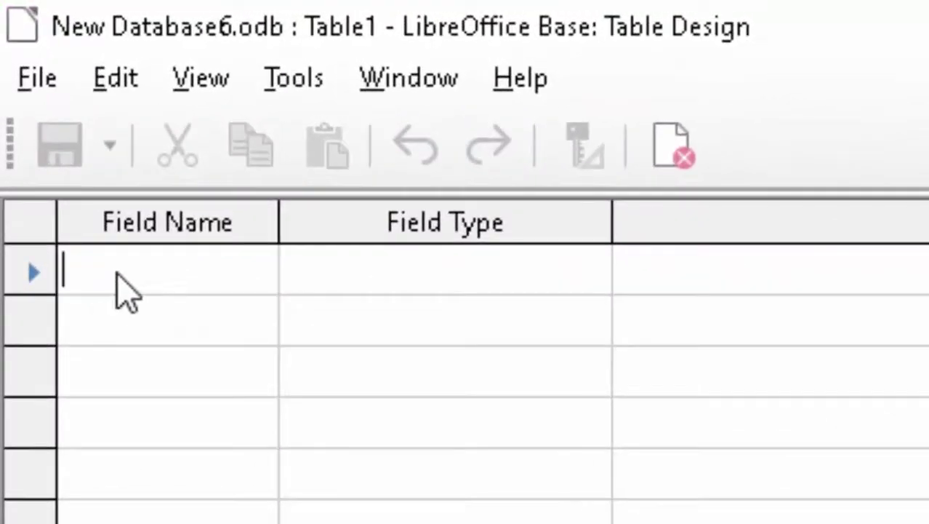
text(num)
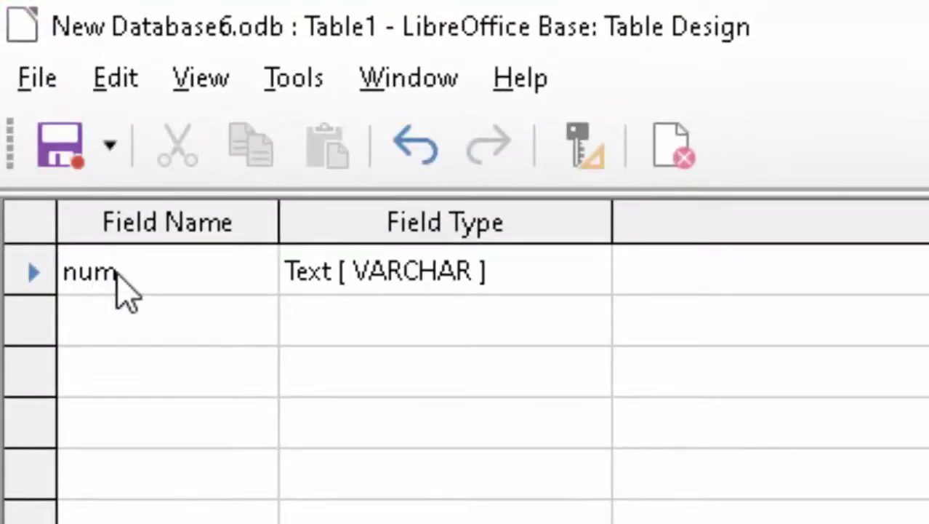
text(1)
key(Tab)
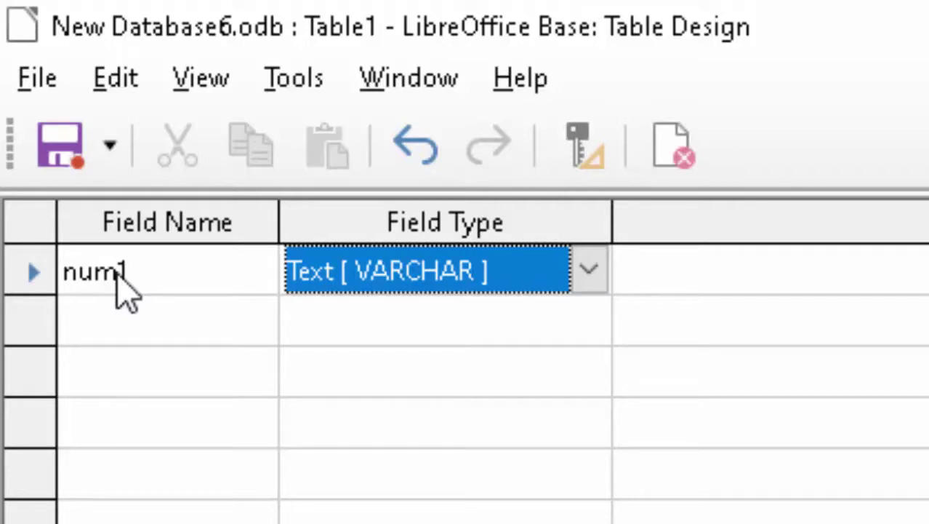
key(Tab)
key(Tab)
text(n)
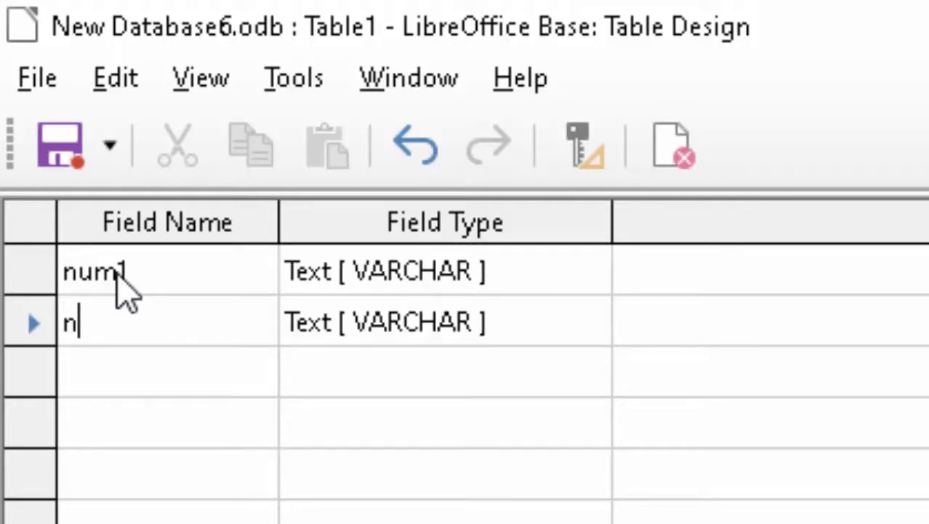
text(um2)
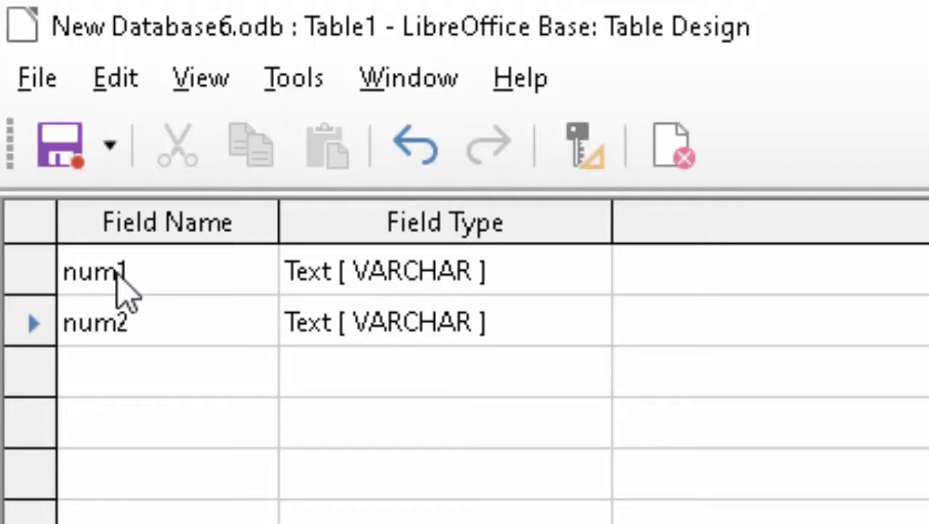
key(Tab)
key(Tab)
key(Tab)
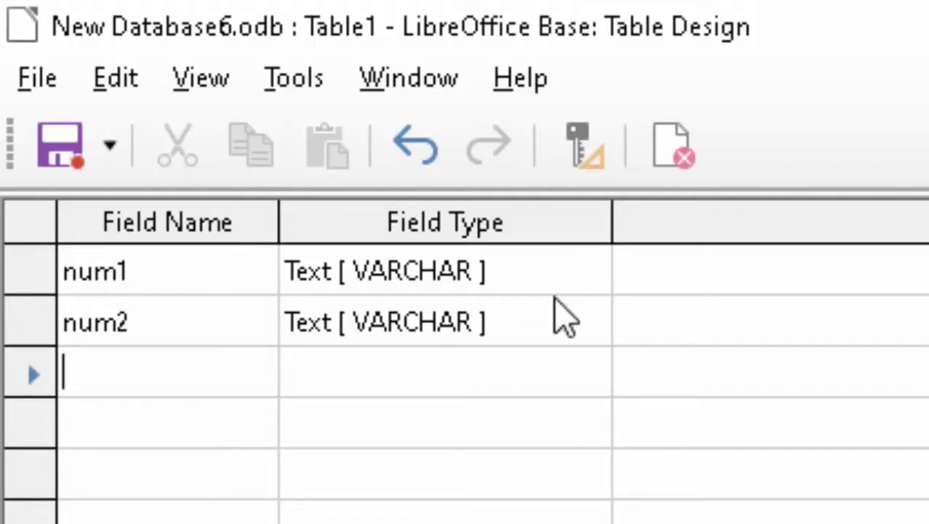
Set num1's field type to Integer.
click(578, 273)
click(593, 270)
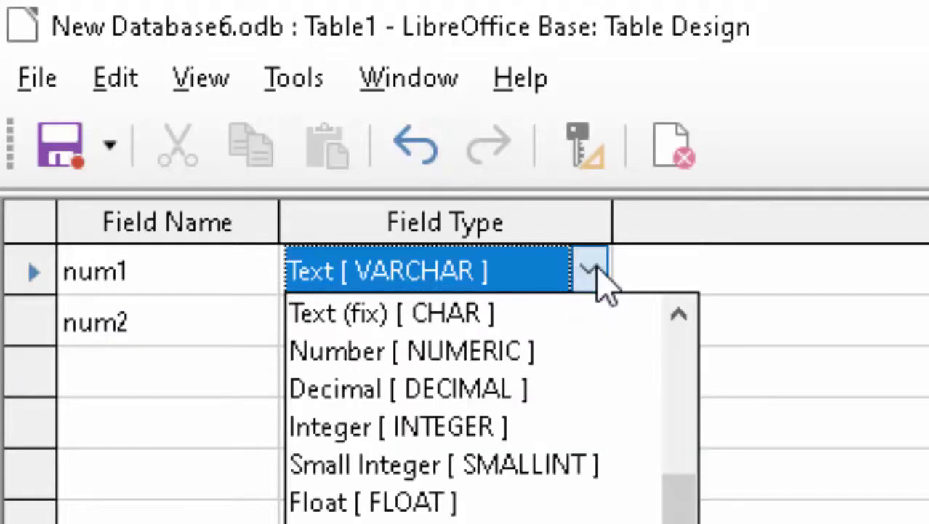
click(502, 436)
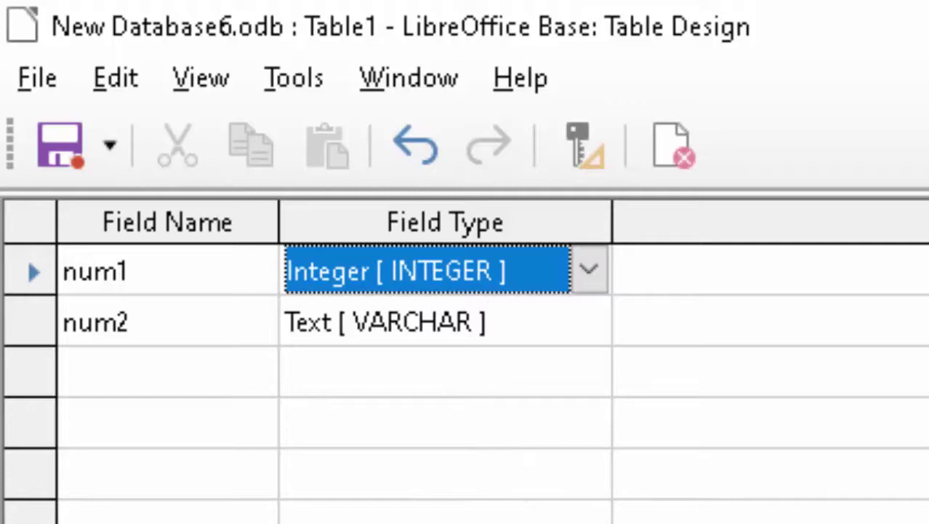
key(Down)
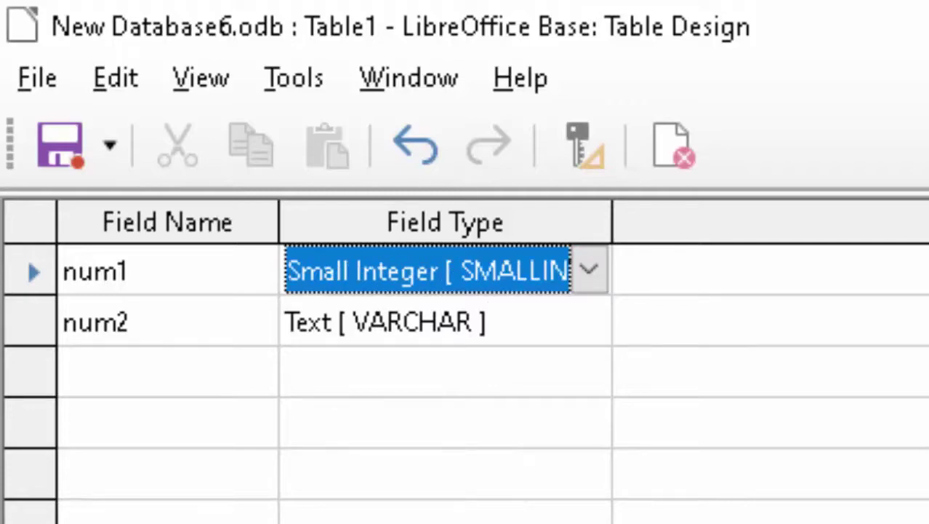
key(Down)
key(Down)
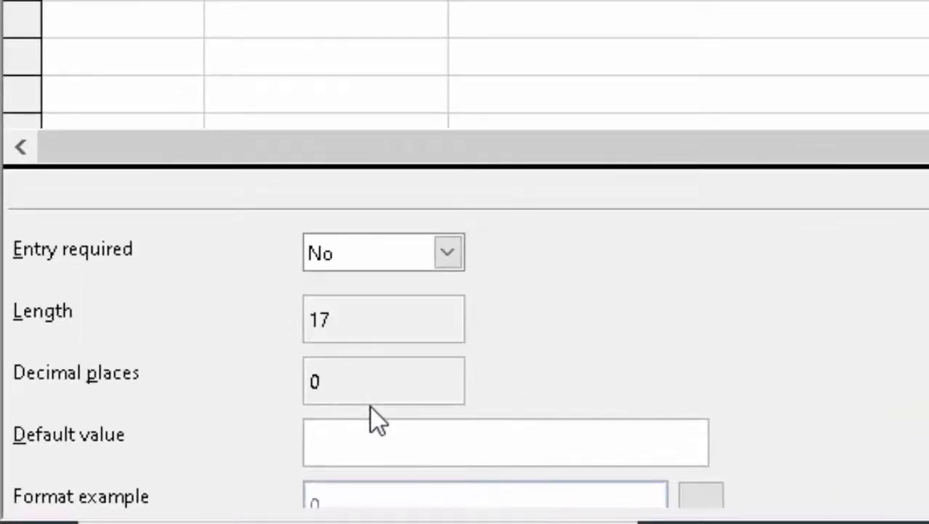
key(Down)
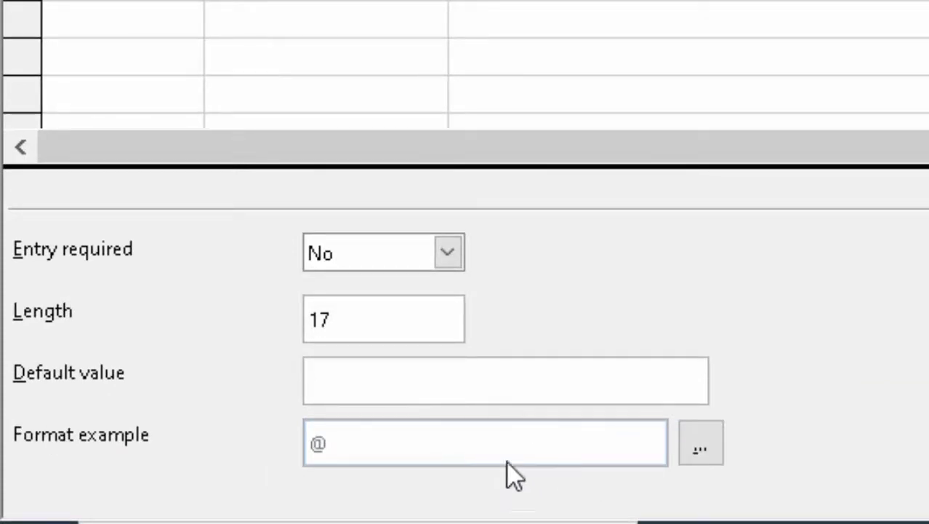
key(Down)
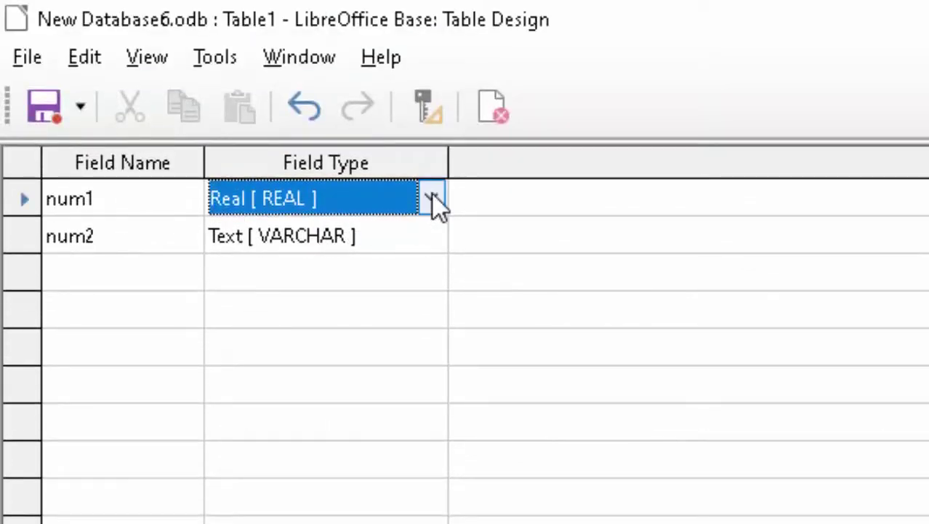
click(432, 194)
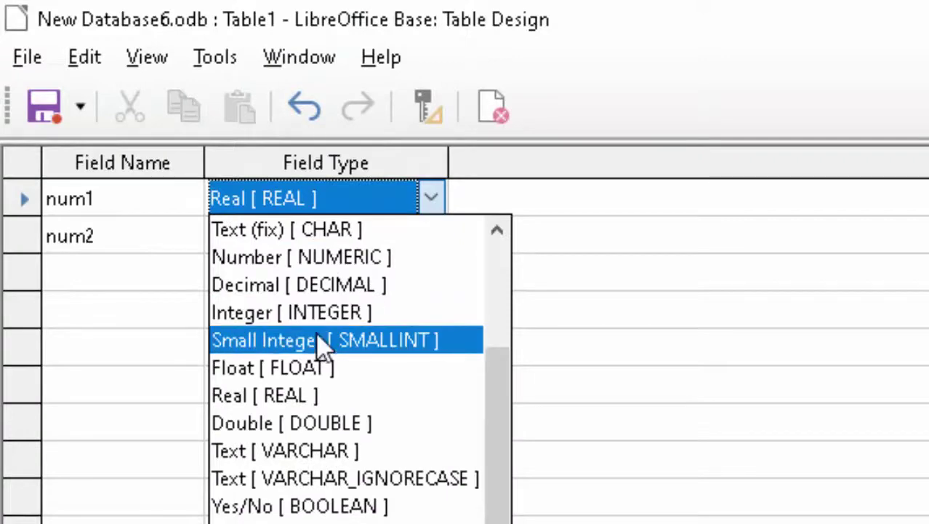
click(320, 312)
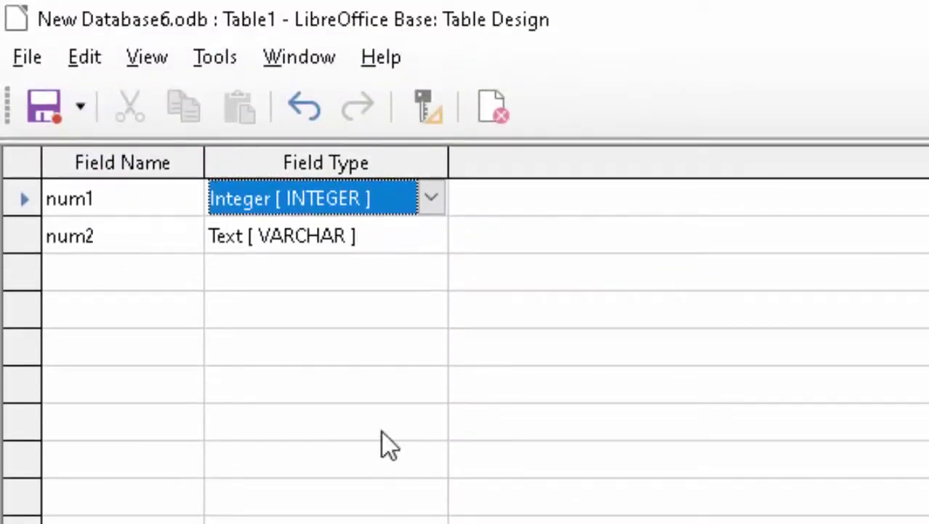
Make num2 an Integer field too and save the table as Table2.
click(356, 234)
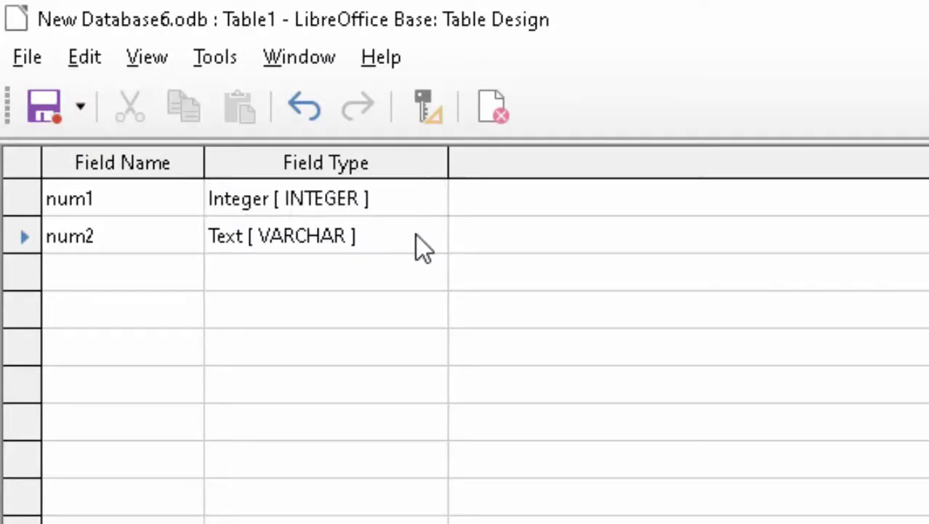
click(429, 235)
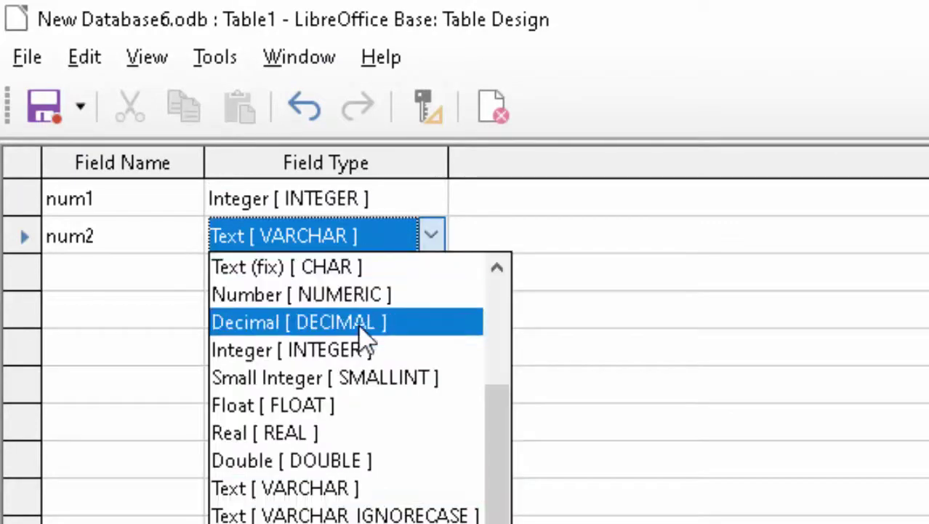
click(341, 353)
click(43, 106)
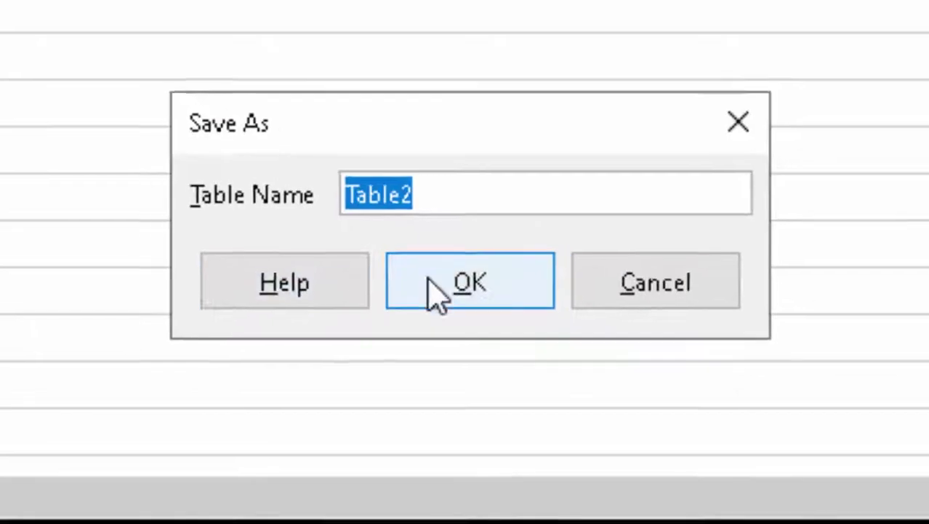
click(433, 280)
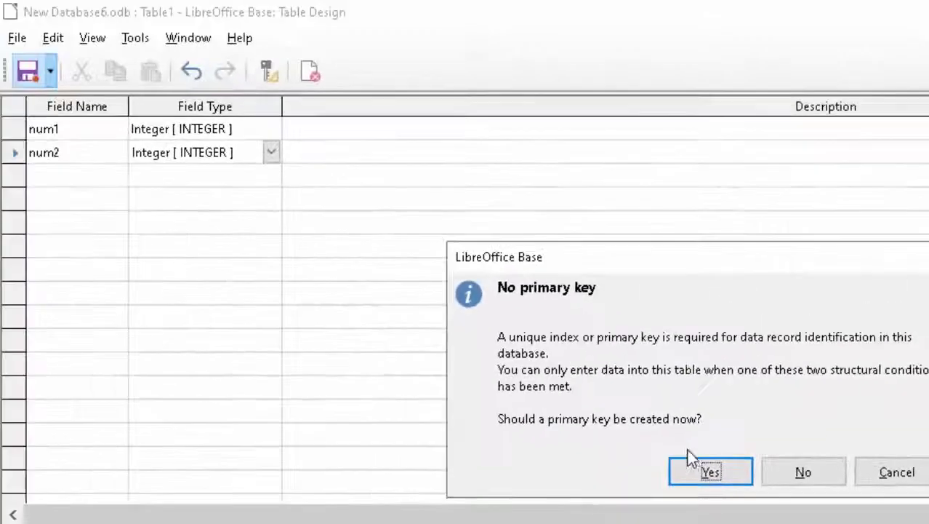
Accept the automatic primary key, close the Table2 design, and switch to the Queries list.
click(610, 447)
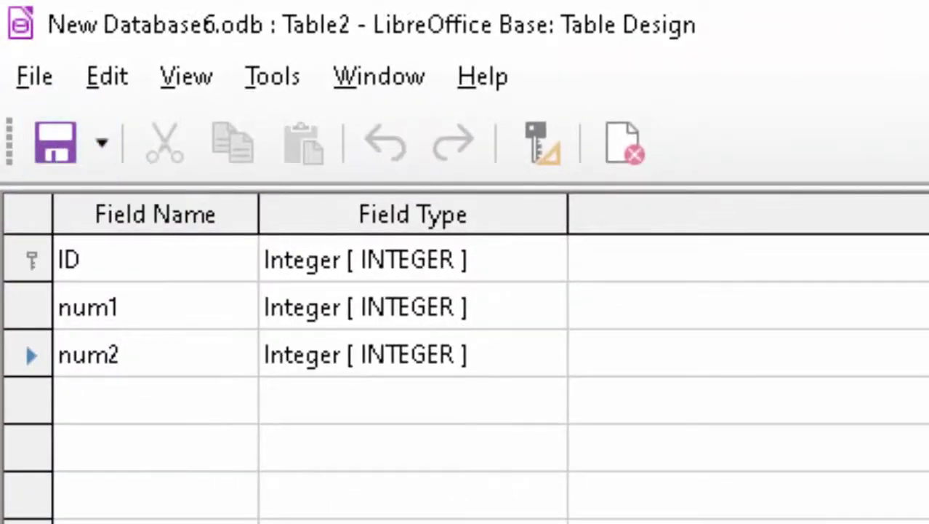
key(ctrl+w)
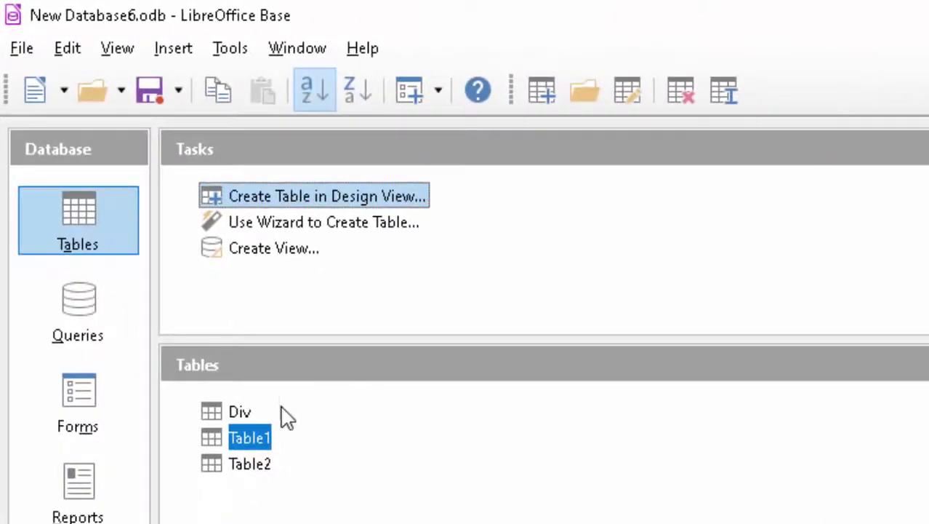
click(274, 466)
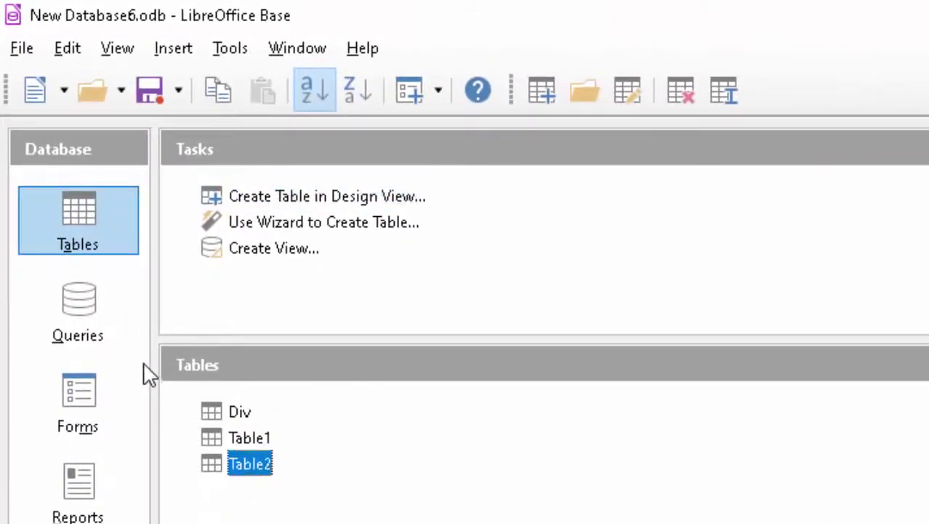
click(93, 328)
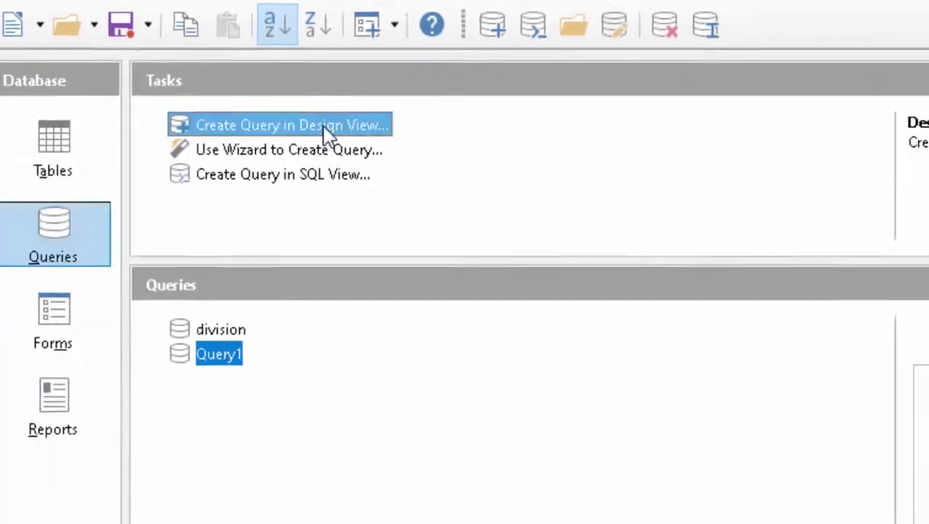
Start a design-view query on Table2 with the ID, num1 and num2 fields.
click(367, 195)
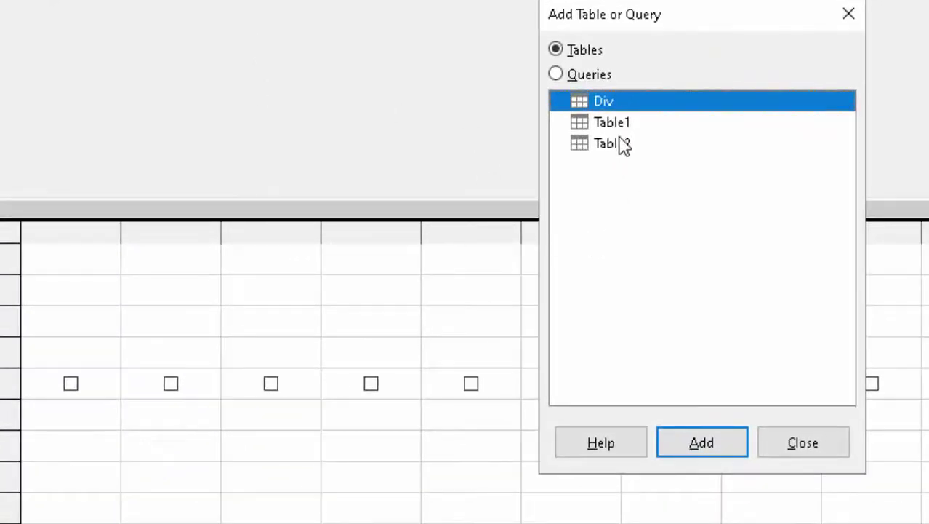
click(617, 144)
click(733, 447)
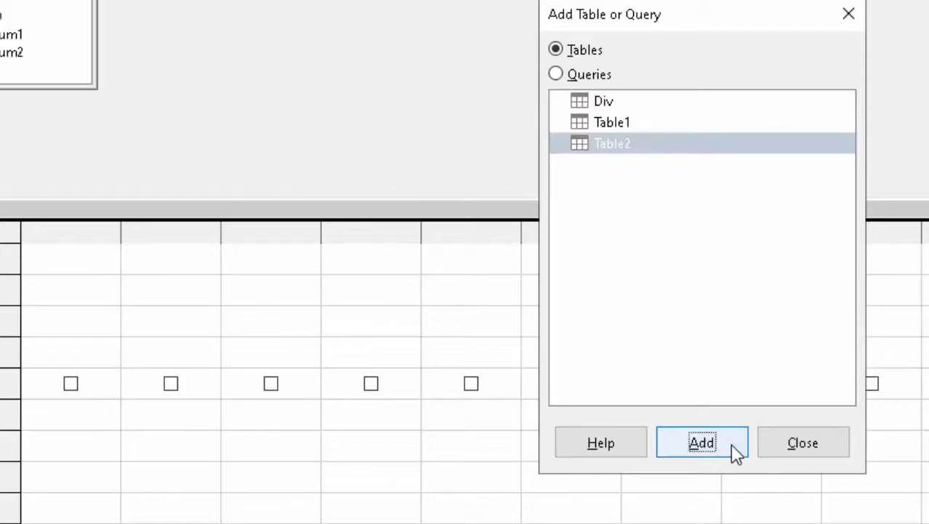
click(807, 444)
double_click(53, 49)
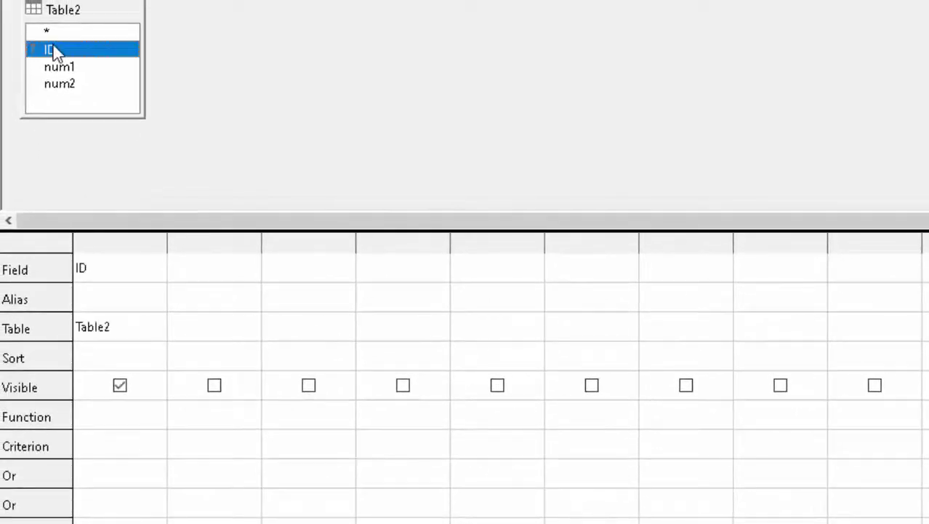
double_click(68, 66)
double_click(68, 83)
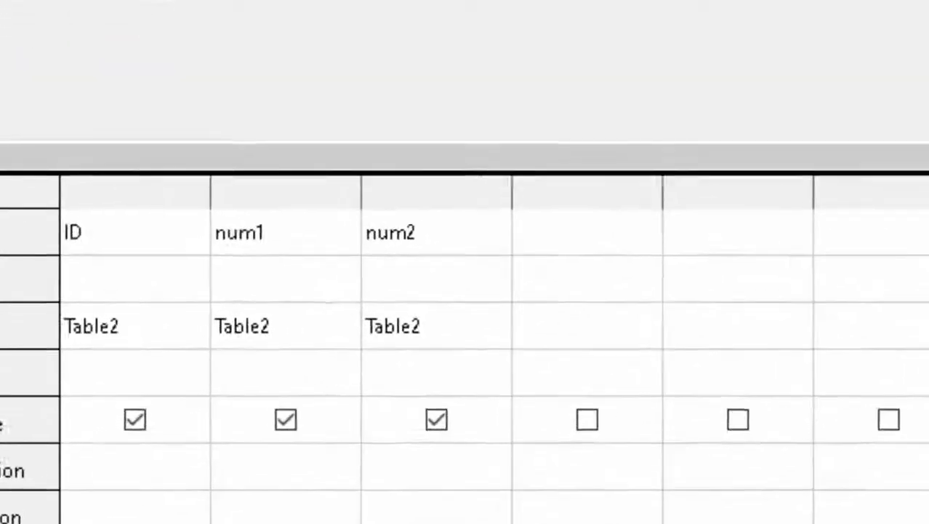
Add a fourth column "num1"/"num2" aliased Divide and save the query.
click(388, 305)
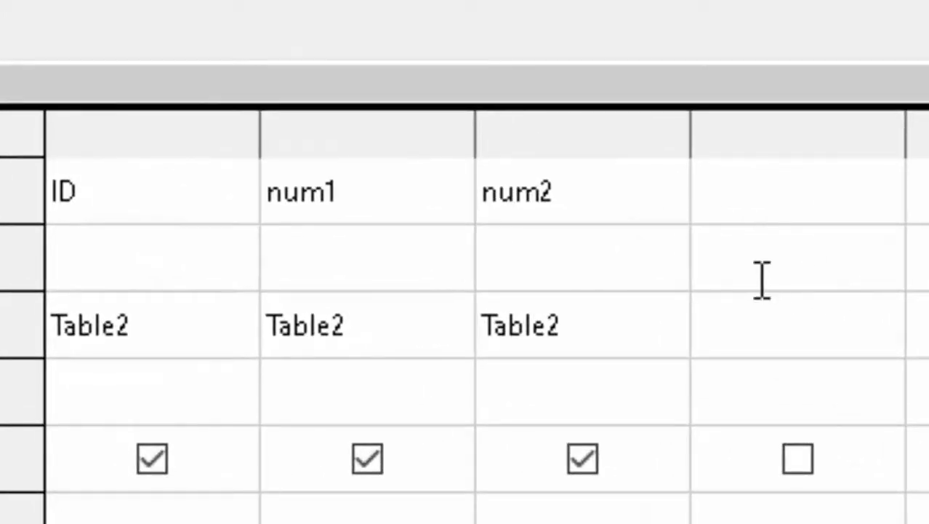
text(Di)
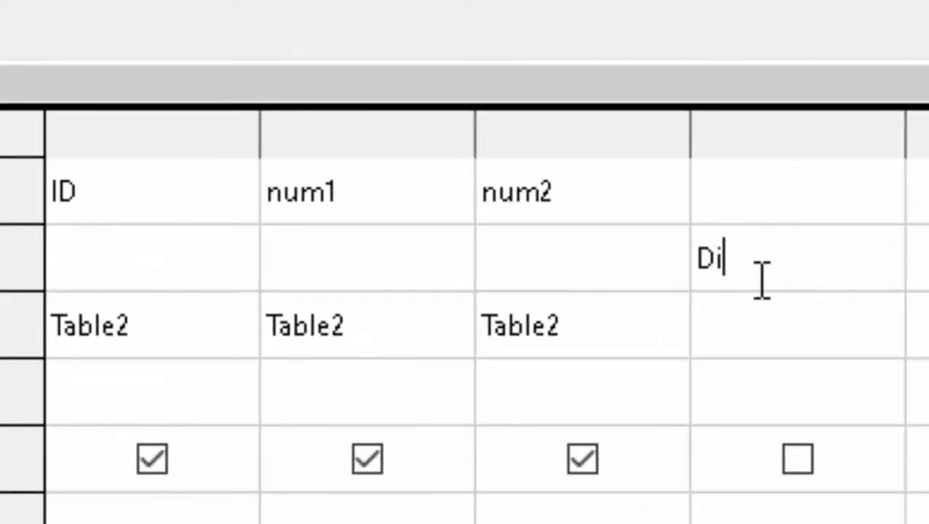
text(vide)
key(Tab)
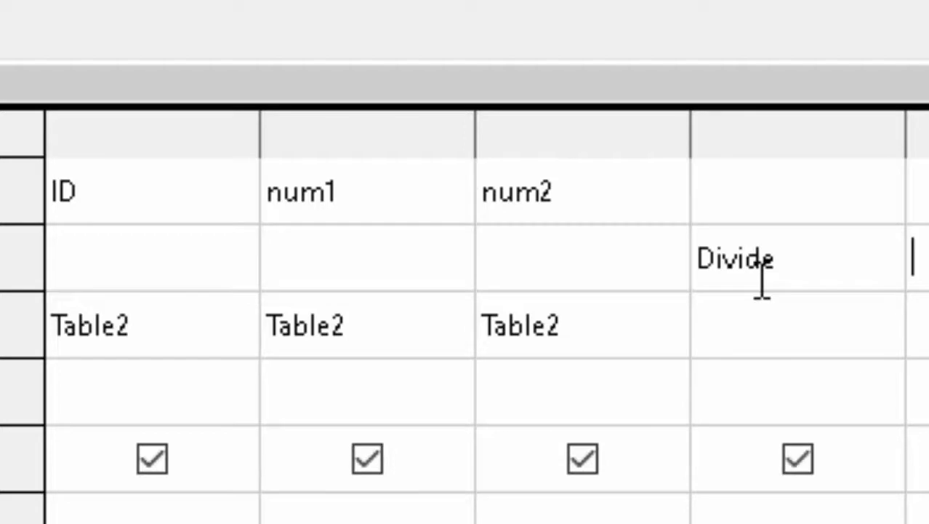
click(799, 192)
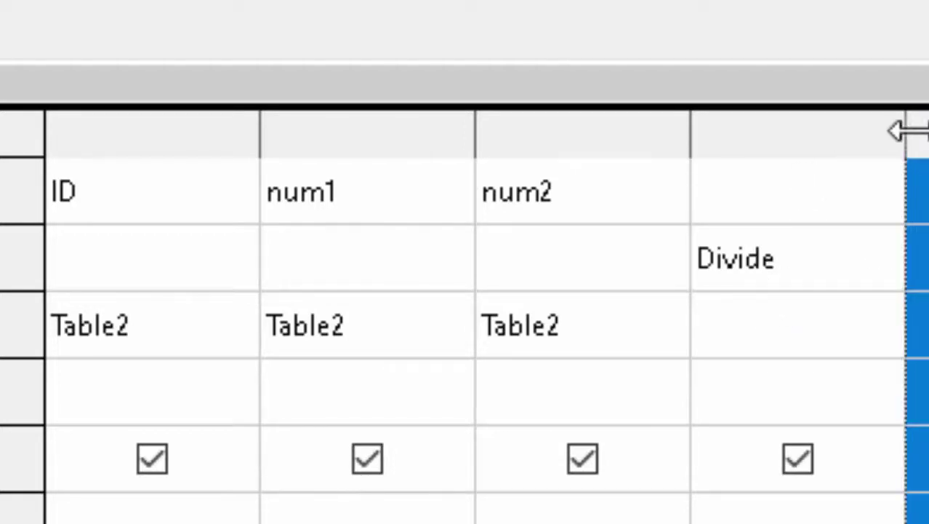
drag(907, 129, 928, 131)
click(736, 166)
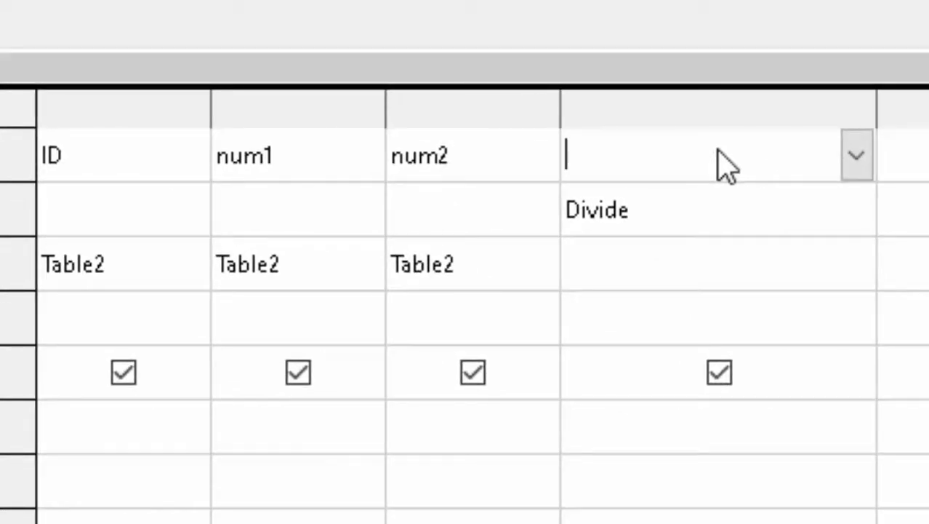
text(")
text(num)
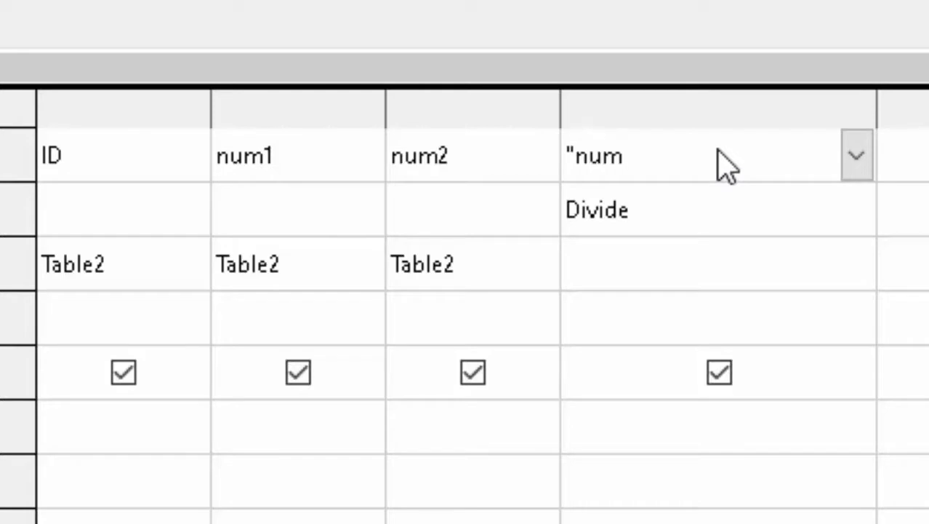
text(1"/)
text(num2)
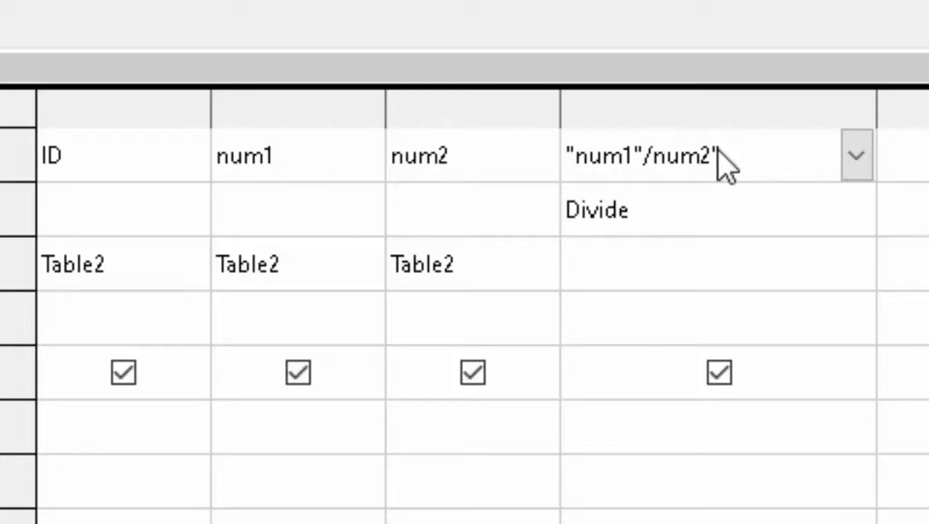
click(654, 161)
text(")
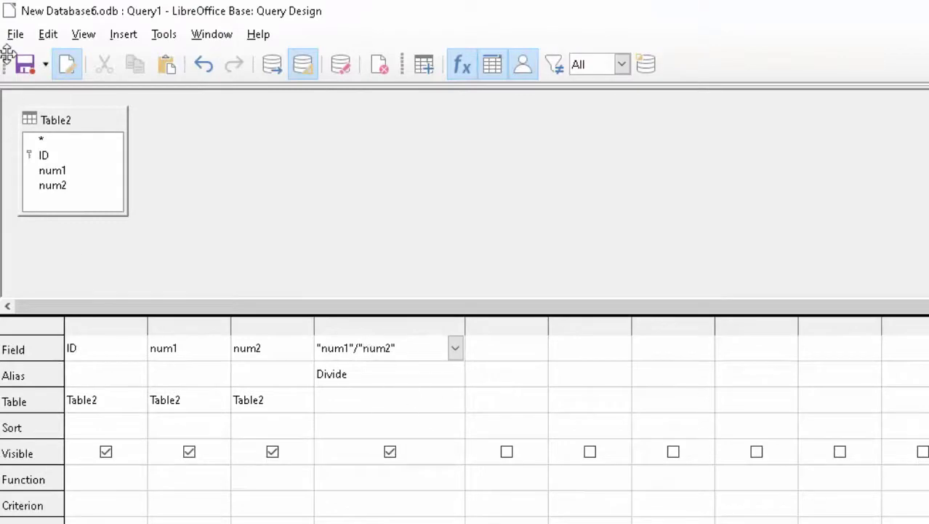
click(25, 64)
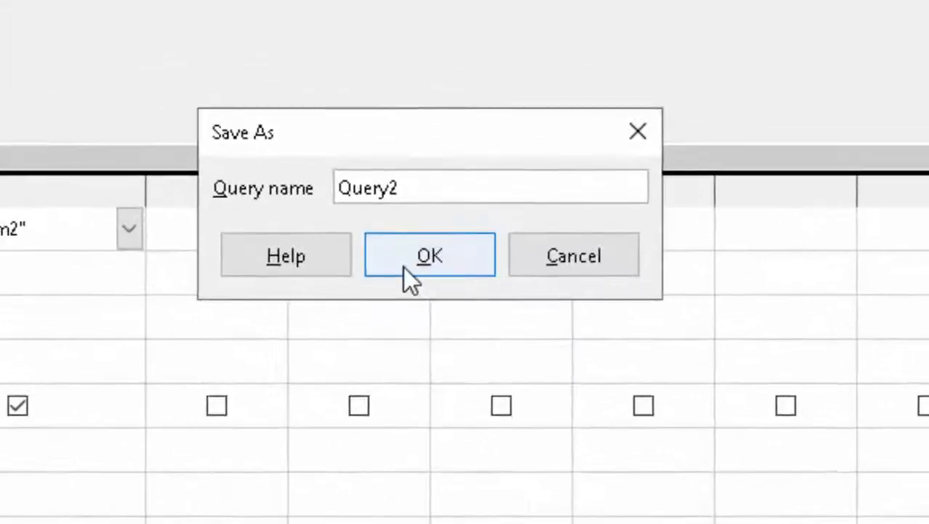
Name the query Query2, open it, and enter row 11, 13, 2, giving Divide 6.
click(618, 370)
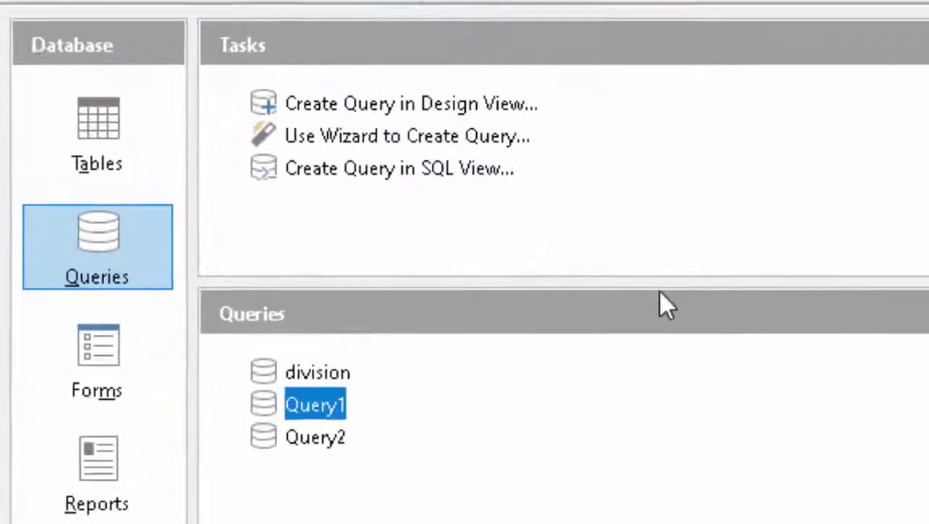
double_click(340, 440)
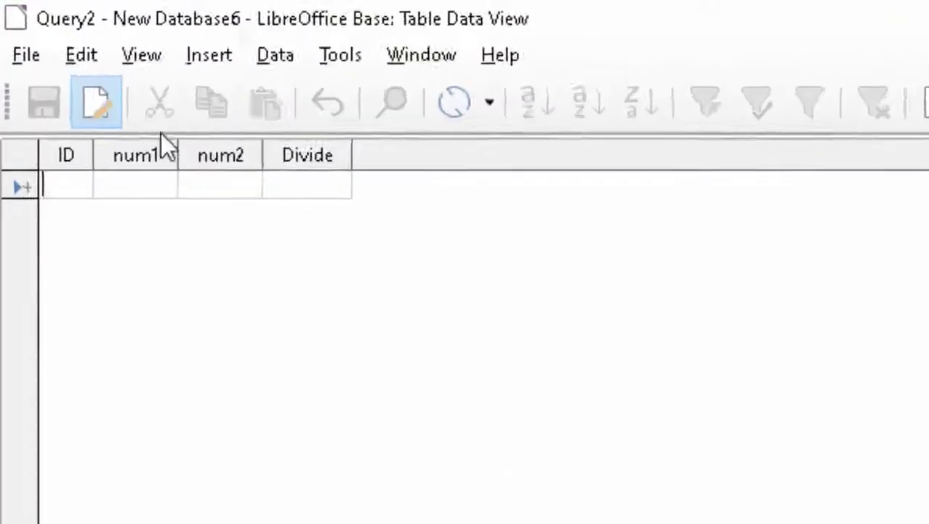
text(11)
key(Tab)
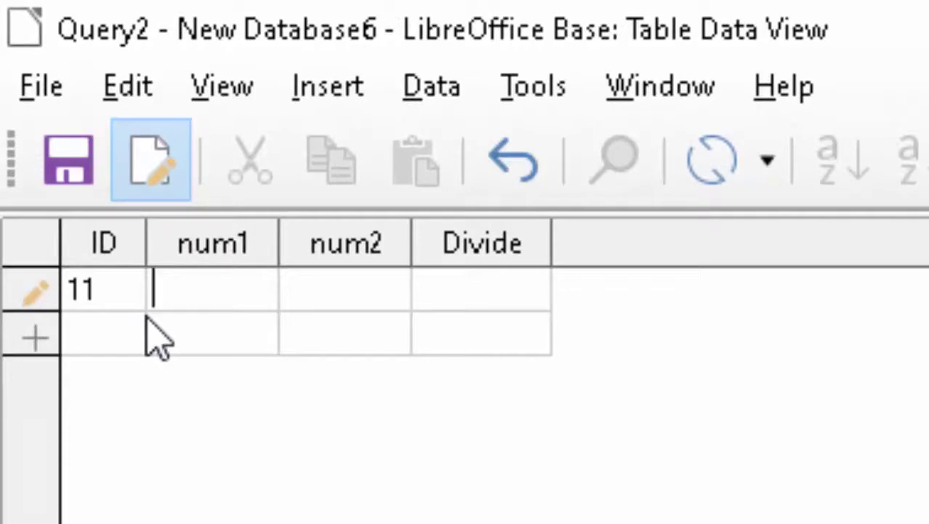
text(13)
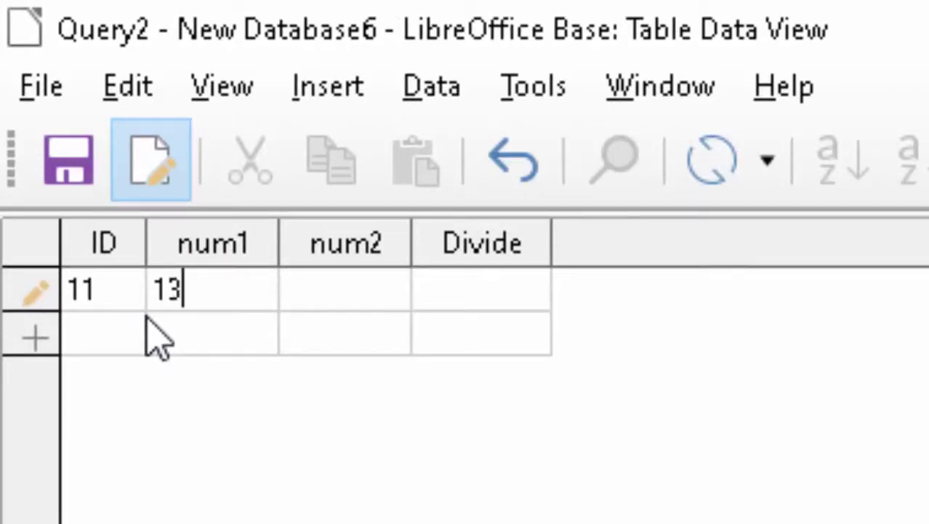
key(Tab)
text(2)
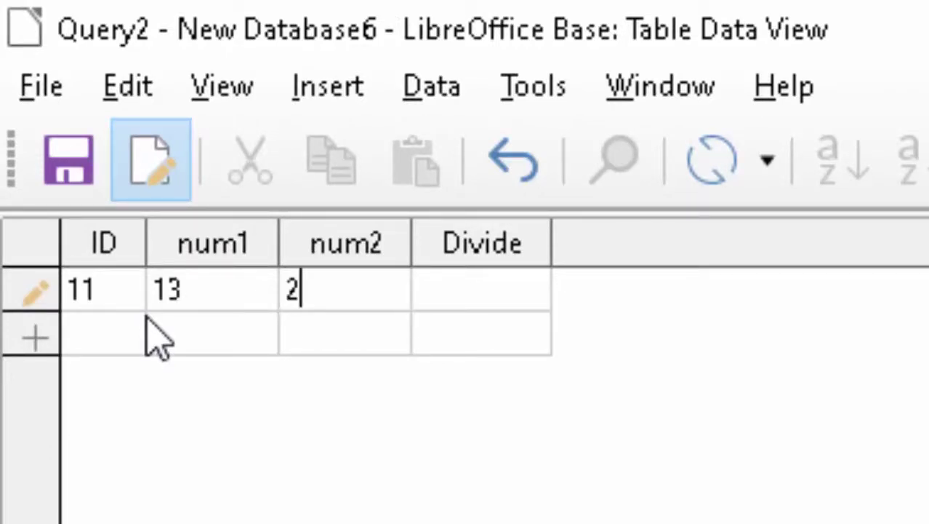
key(Tab)
key(Tab)
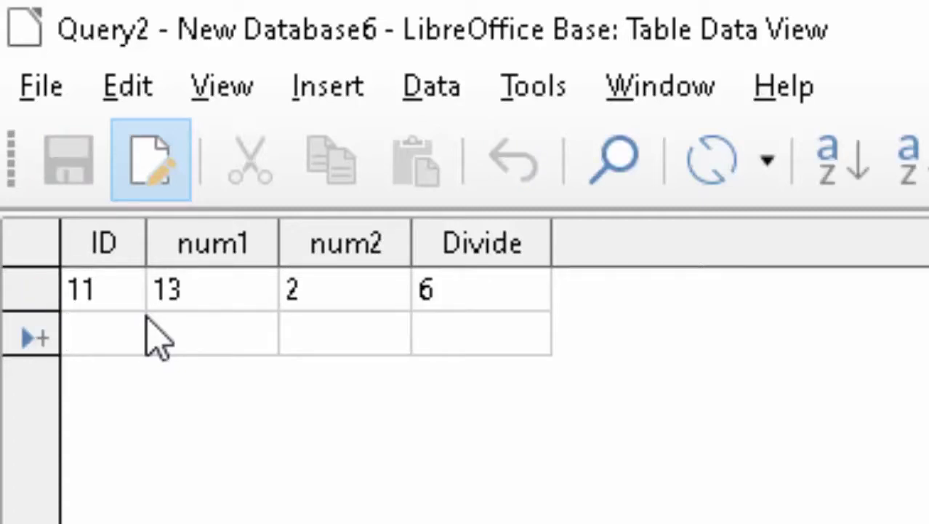
Enter the second row 12, 15, 2, giving Divide 7.
text(12)
key(Tab)
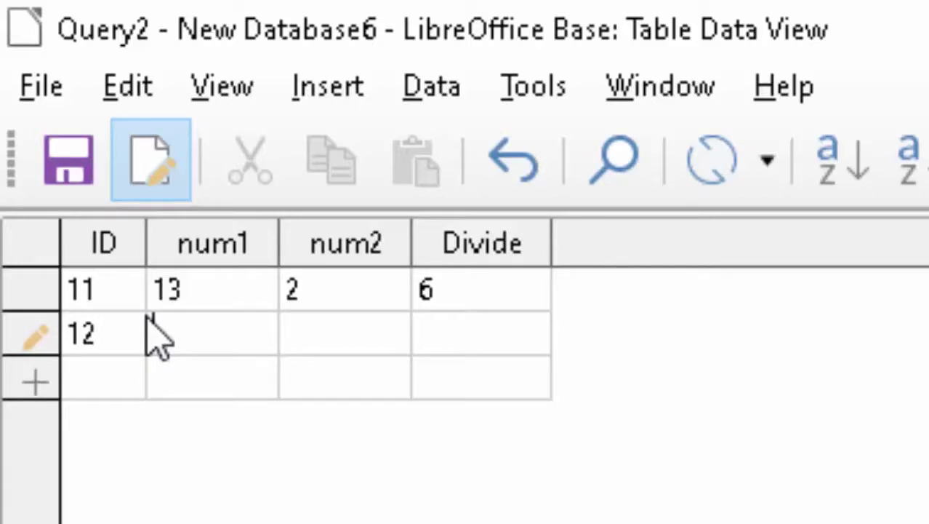
text(15)
key(Tab)
text(2)
key(Tab)
key(Tab)
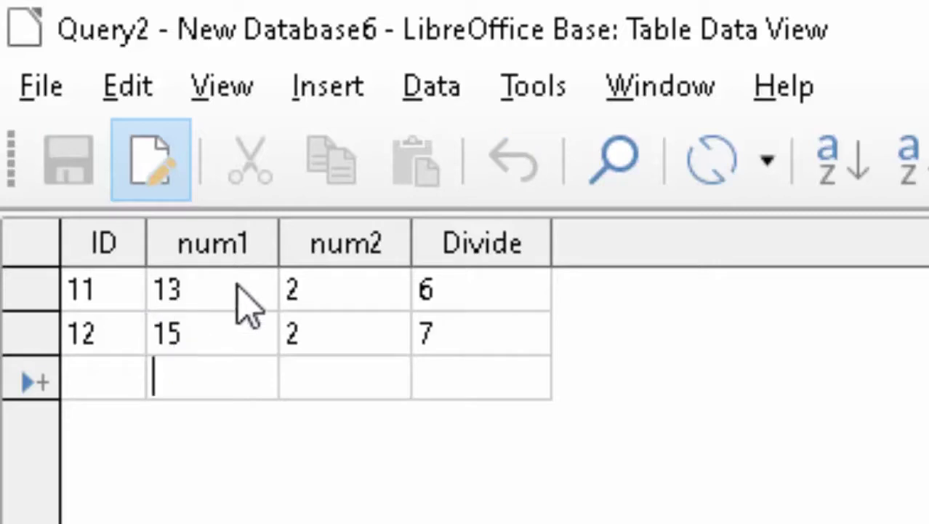
Enter the third row 13, 91, 5, giving Divide 18.
click(99, 389)
text(13)
key(Tab)
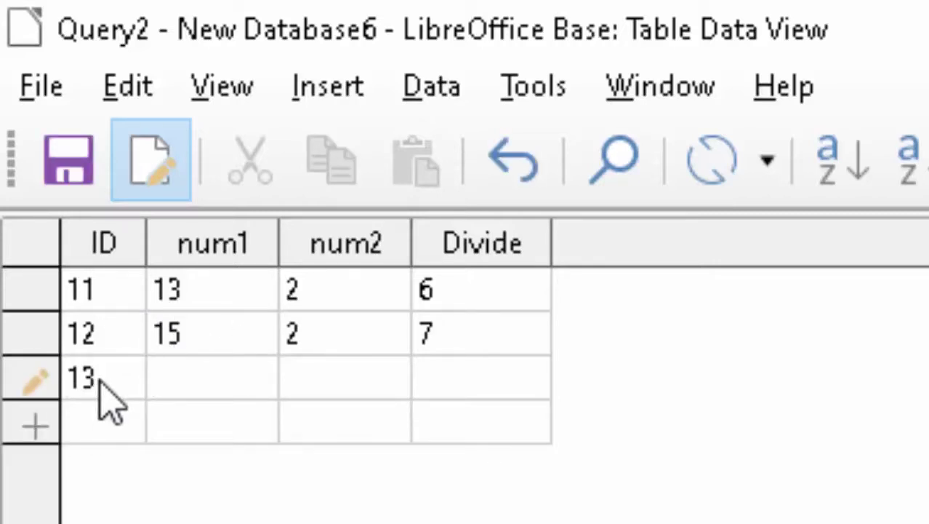
text(1)
key(BackSpace)
text(91)
key(Tab)
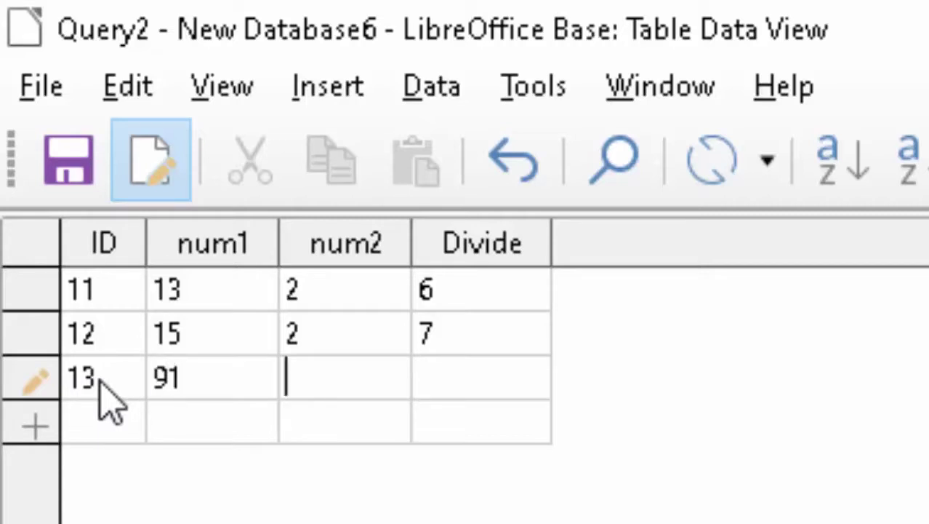
text(5)
key(Tab)
key(Tab)
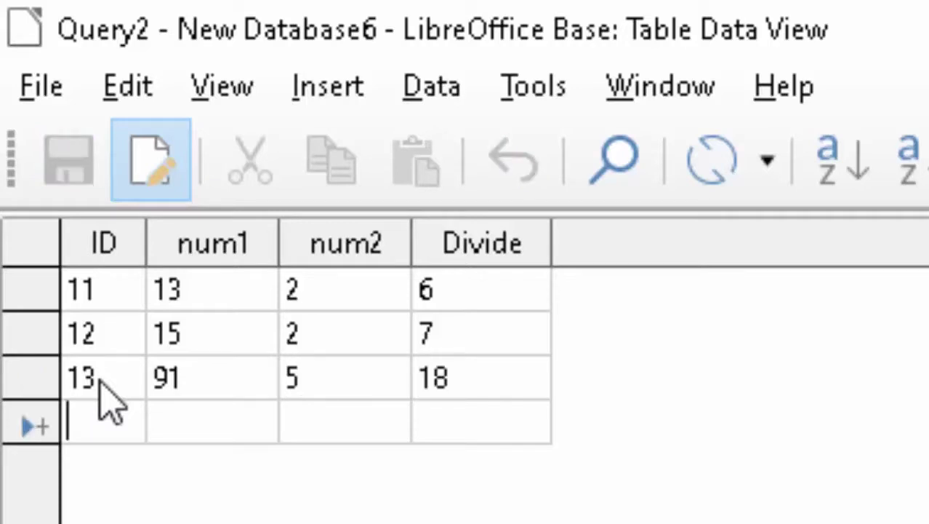